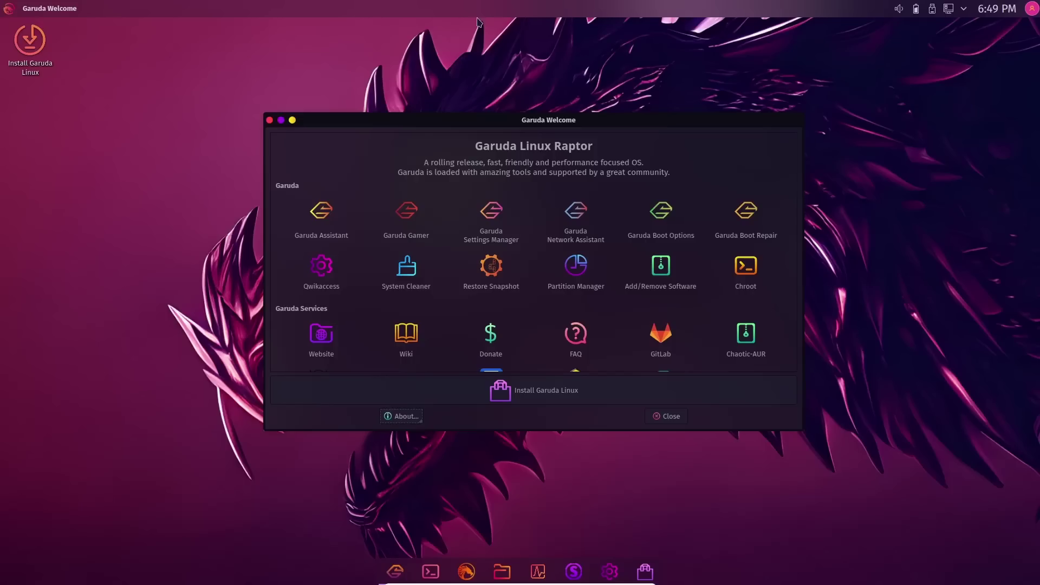
Maximize the Garuda Welcome window, then restore it to its normal centred size
left_click(281, 121)
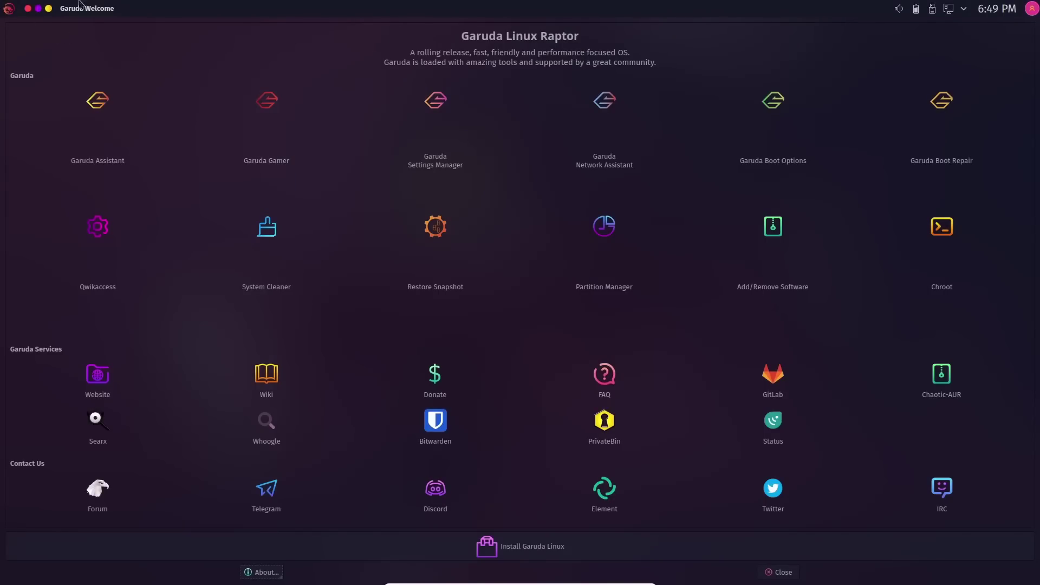
left_click(39, 11)
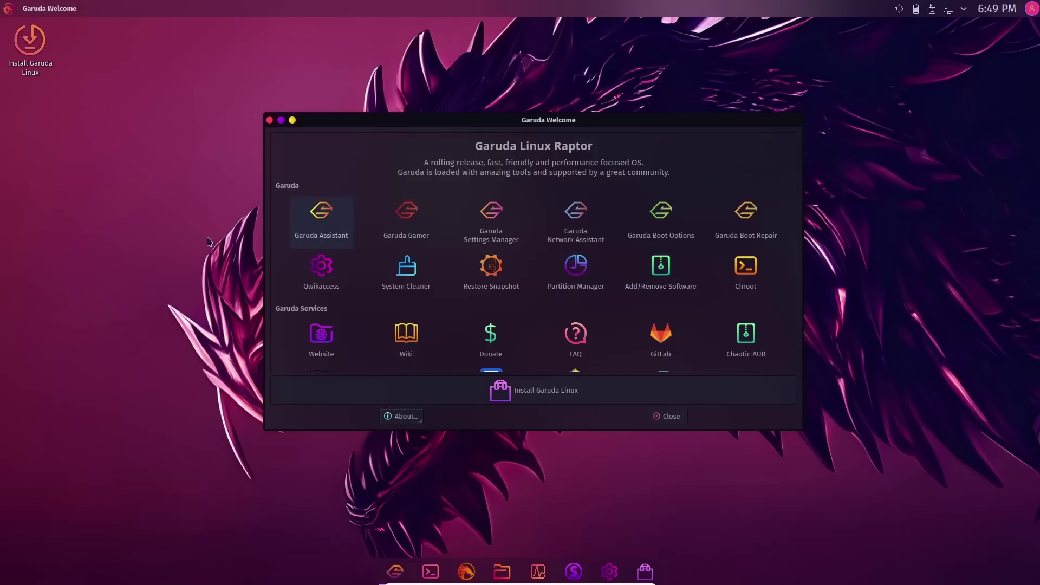
Launch Garuda Assistant from the Welcome grid, showing its Maintenance tab
left_click(322, 219)
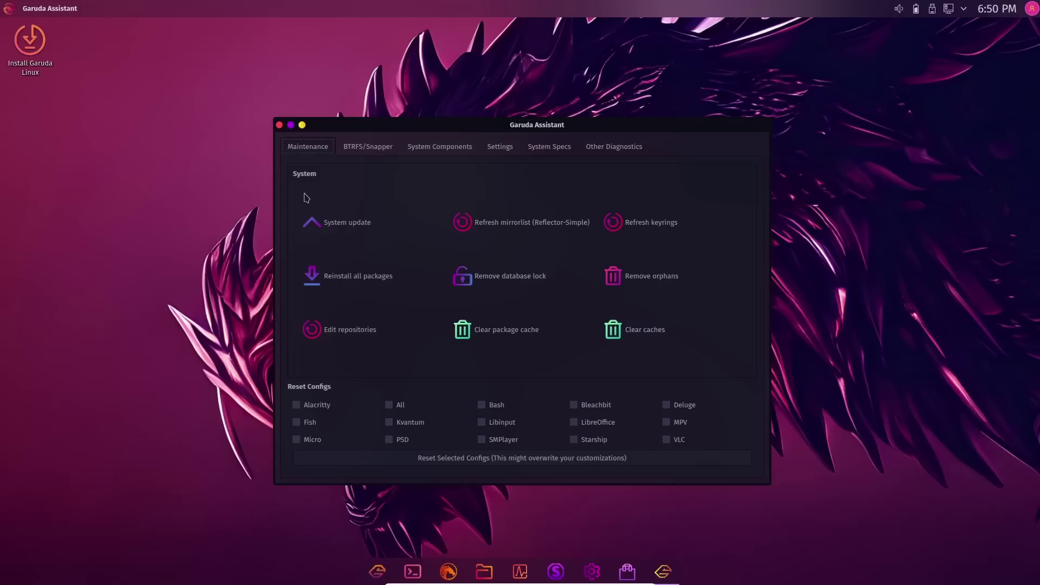
Close Garuda Assistant and scroll the Welcome tool grid down and back up
left_click(279, 125)
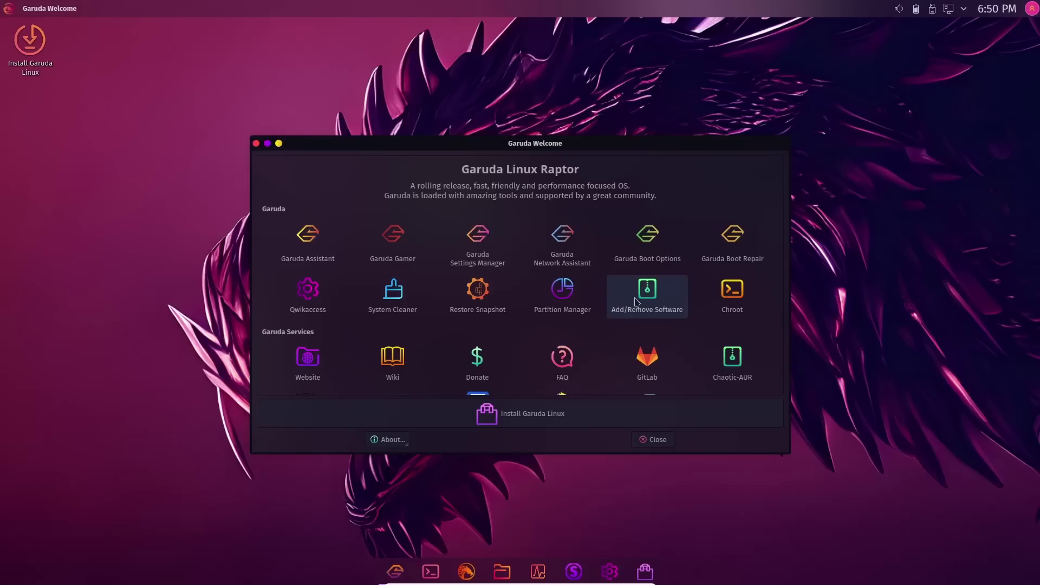
scroll(636, 300, "down", 2)
scroll(635, 302, "up", 2)
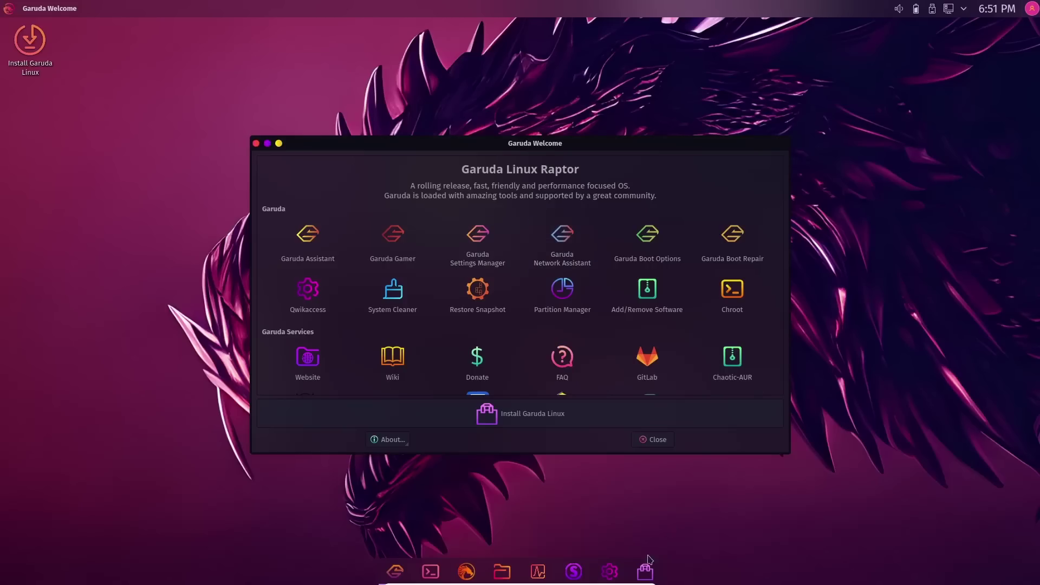
left_click(610, 572)
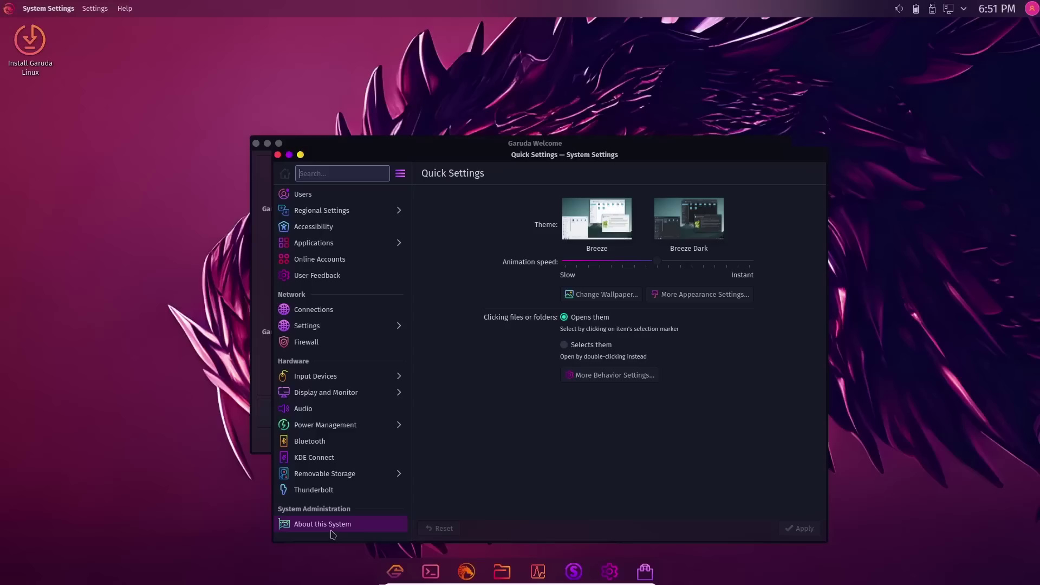
left_click(331, 530)
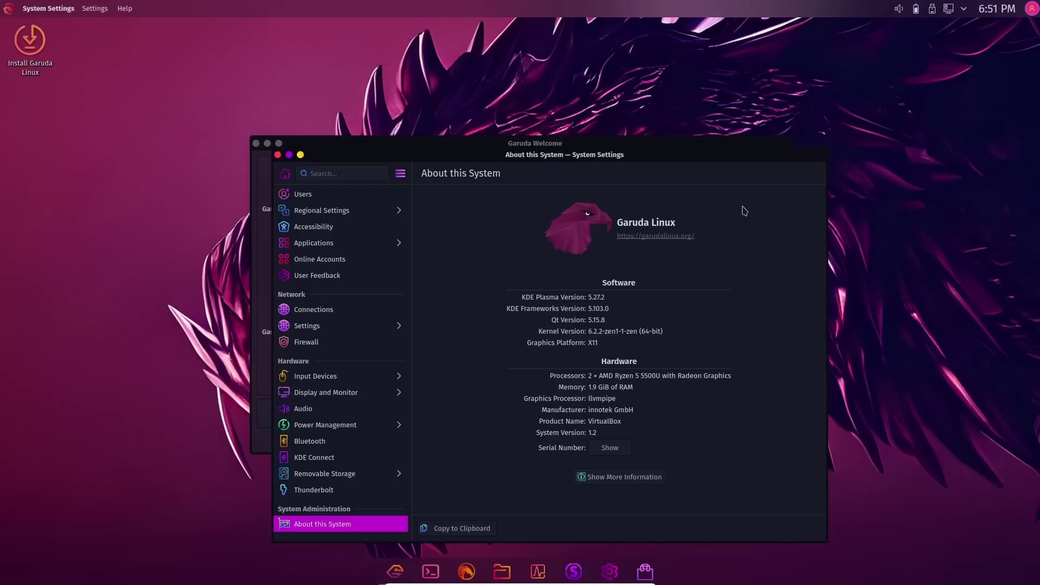
left_click(278, 155)
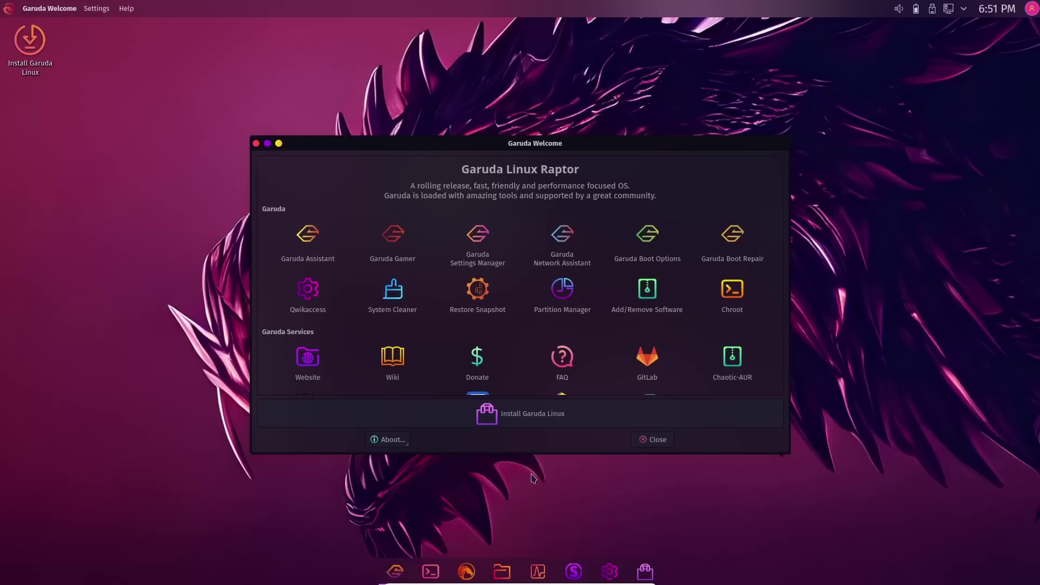
left_click(537, 571)
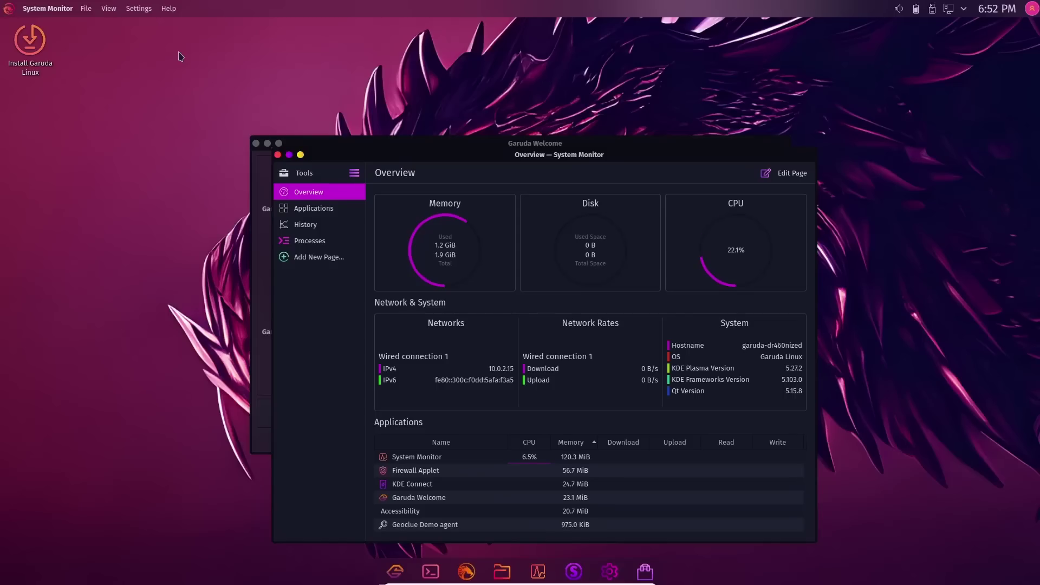
left_click(277, 155)
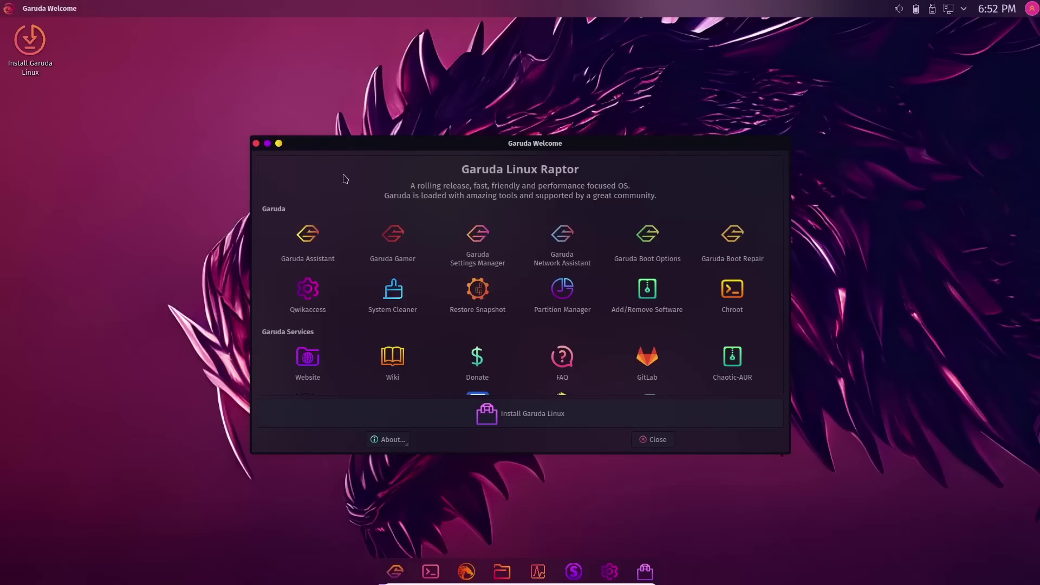
Close Garuda Welcome to reveal the bare dragon-wallpaper desktop
left_click(256, 143)
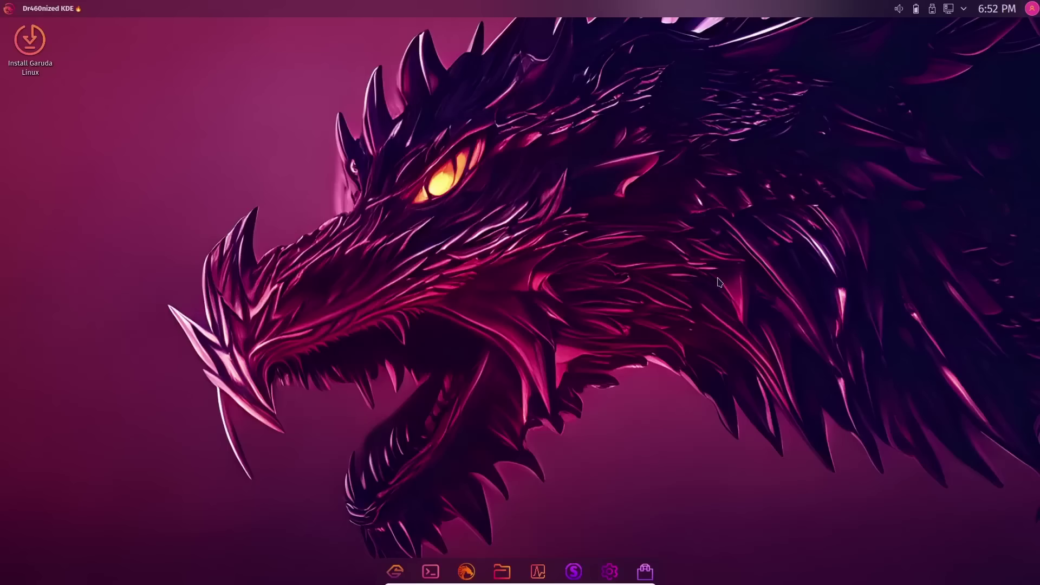
Open the application launcher and browse its categories, from Development through Graphics
left_click(7, 11)
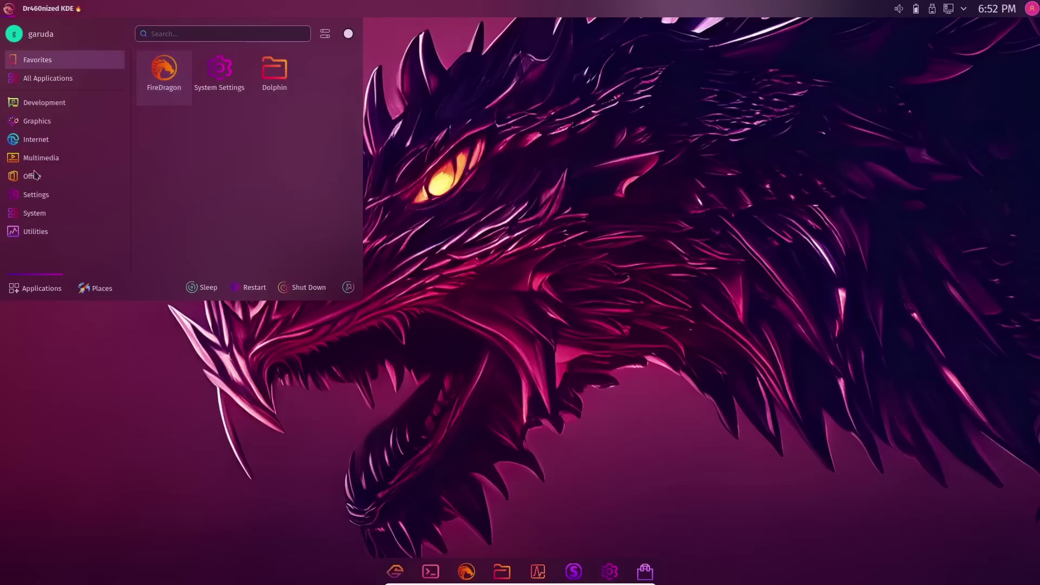
left_click(43, 104)
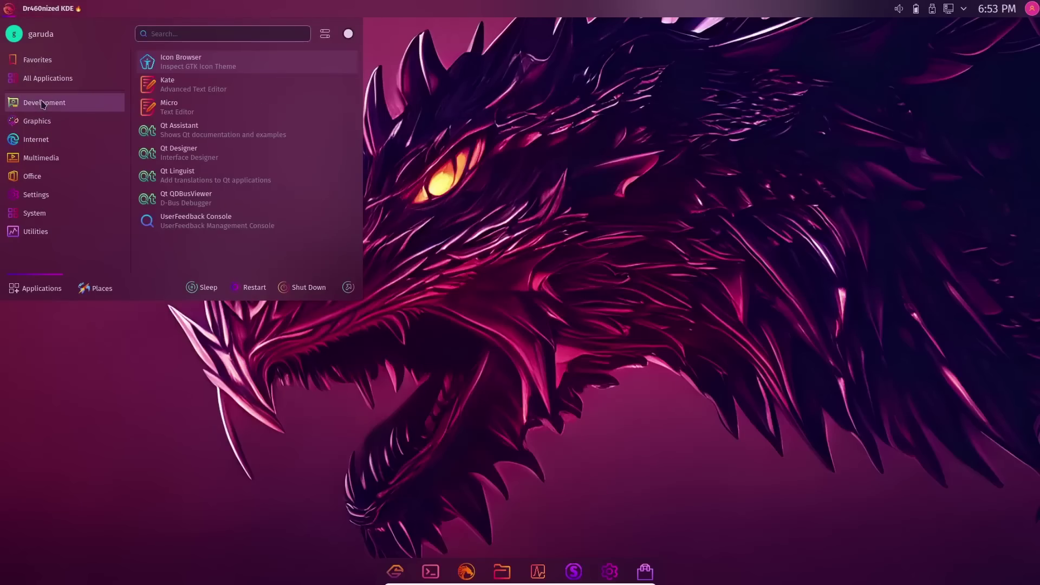
mouse_move(38, 146)
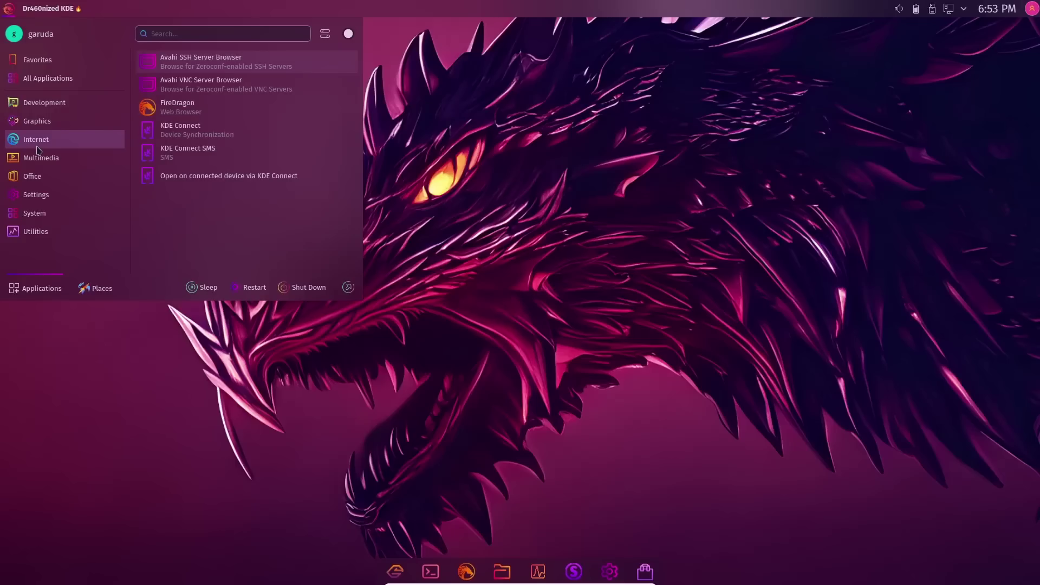
mouse_move(41, 183)
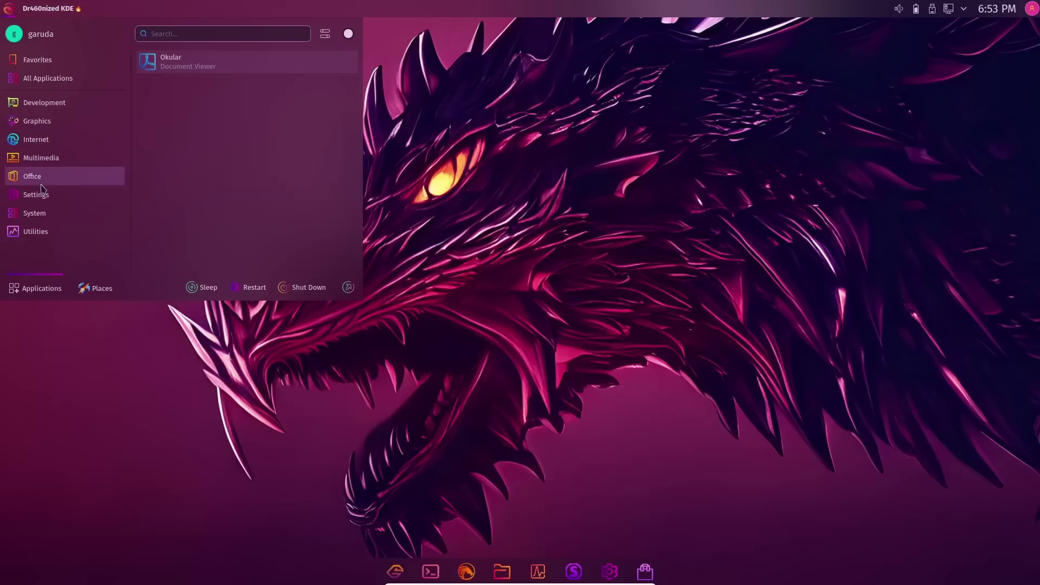
mouse_move(43, 233)
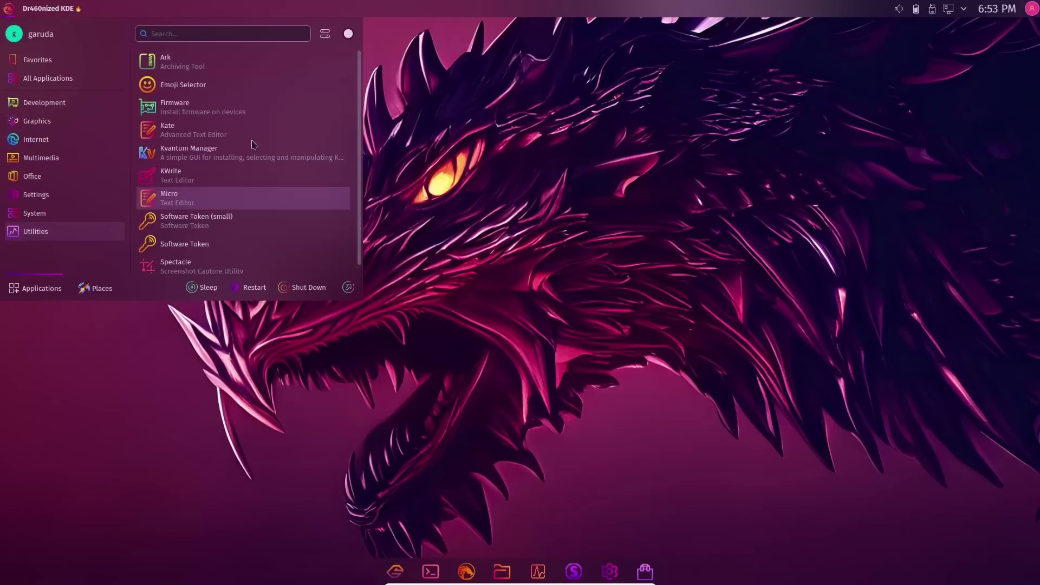
mouse_move(67, 72)
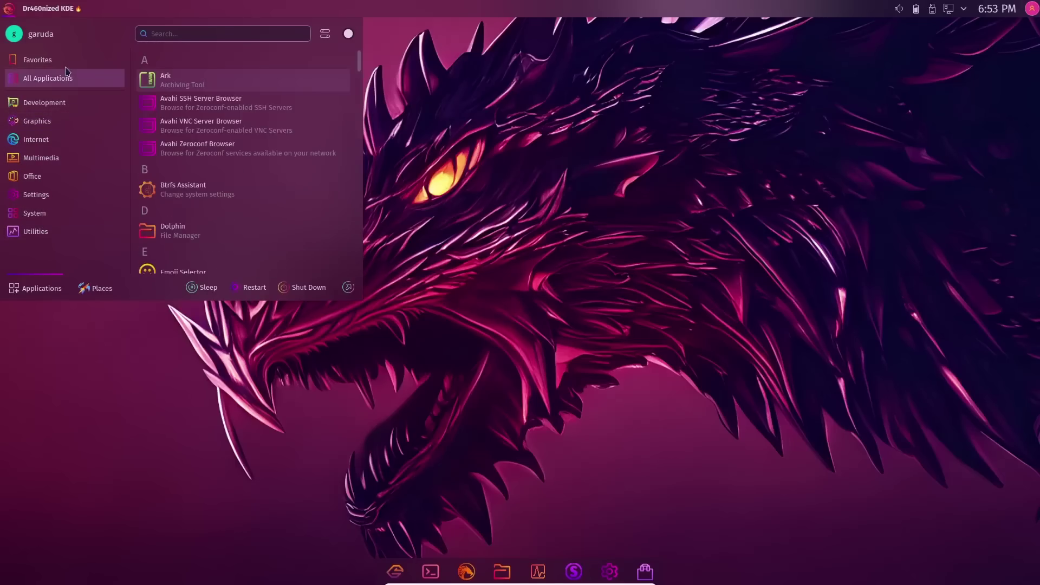
mouse_move(110, 144)
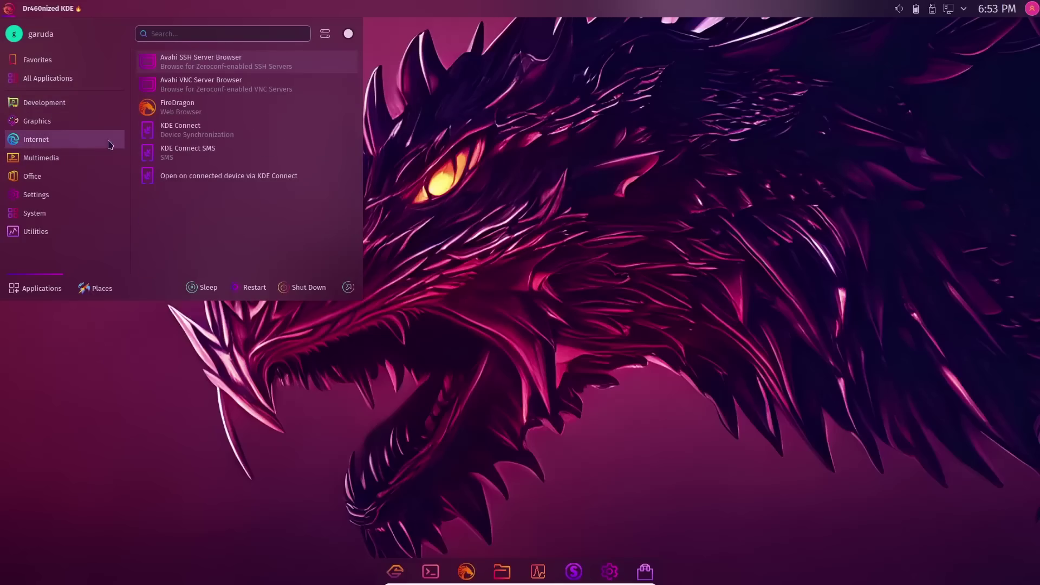
mouse_move(51, 125)
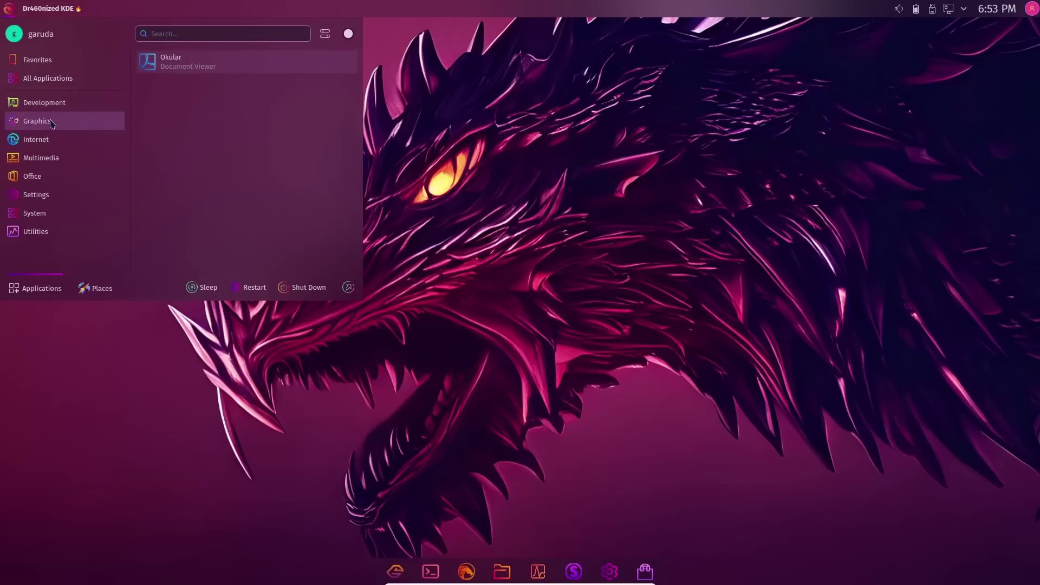
Close the launcher and open Desktop Folder Settings from the desktop's right-click menu
left_click(195, 390)
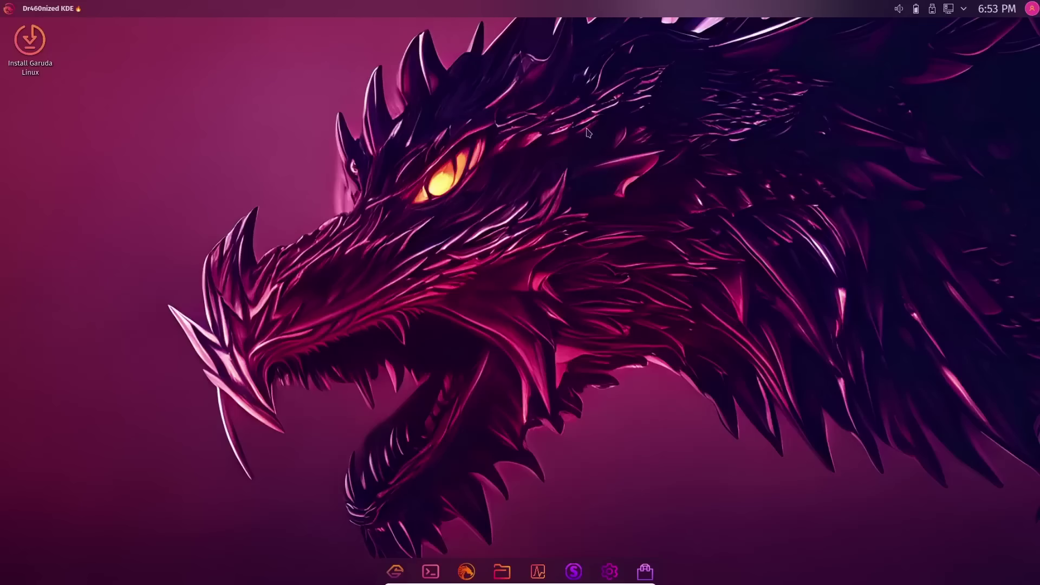
right_click(530, 117)
left_click(547, 124)
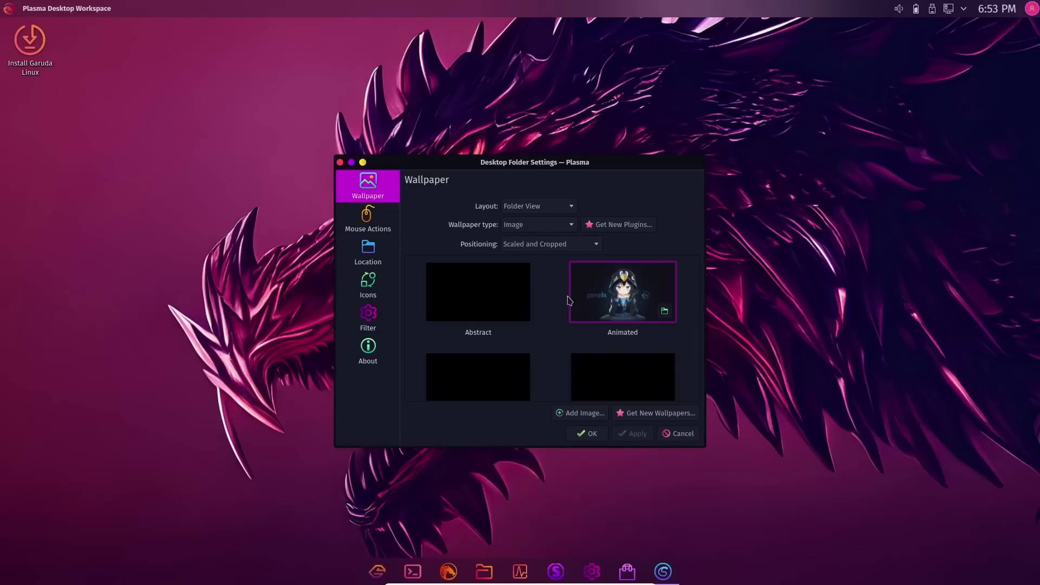
Browse the wallpaper grid, then close the dialog keeping the dragon background
scroll(562, 297, "down", 10)
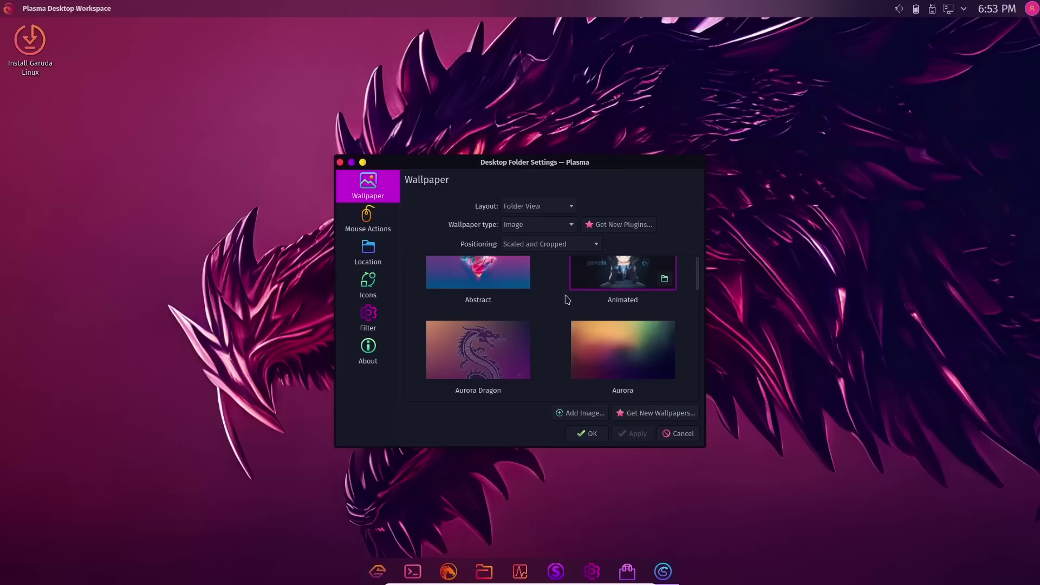
scroll(568, 299, "down", 1)
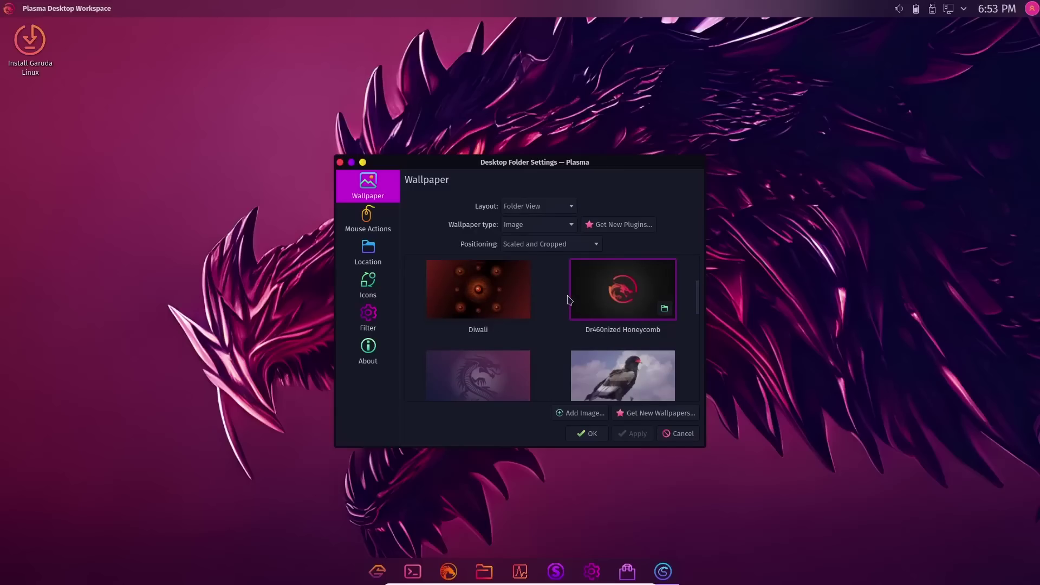
scroll(567, 299, "down", 10)
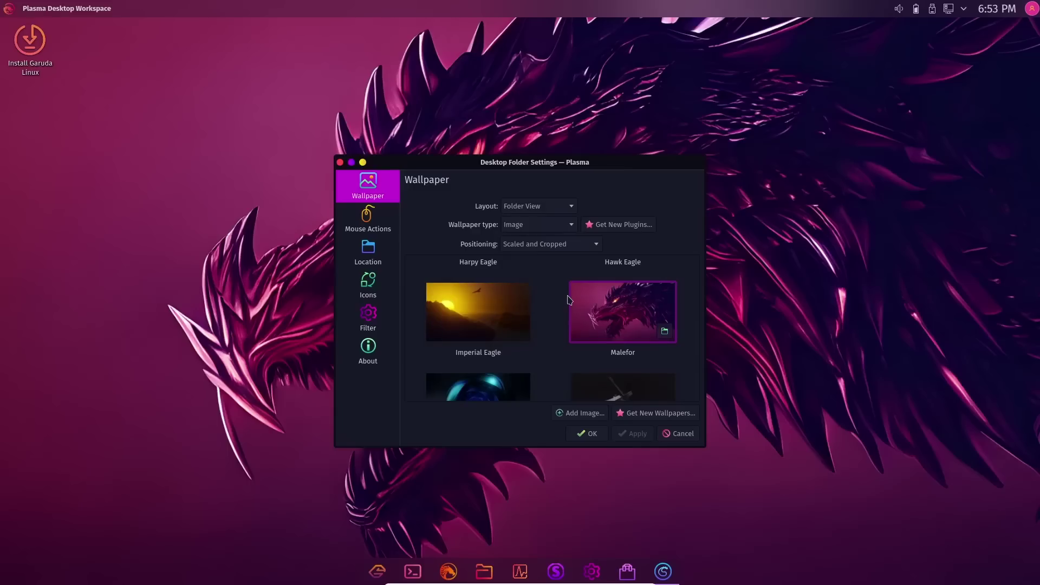
scroll(567, 300, "up", 6)
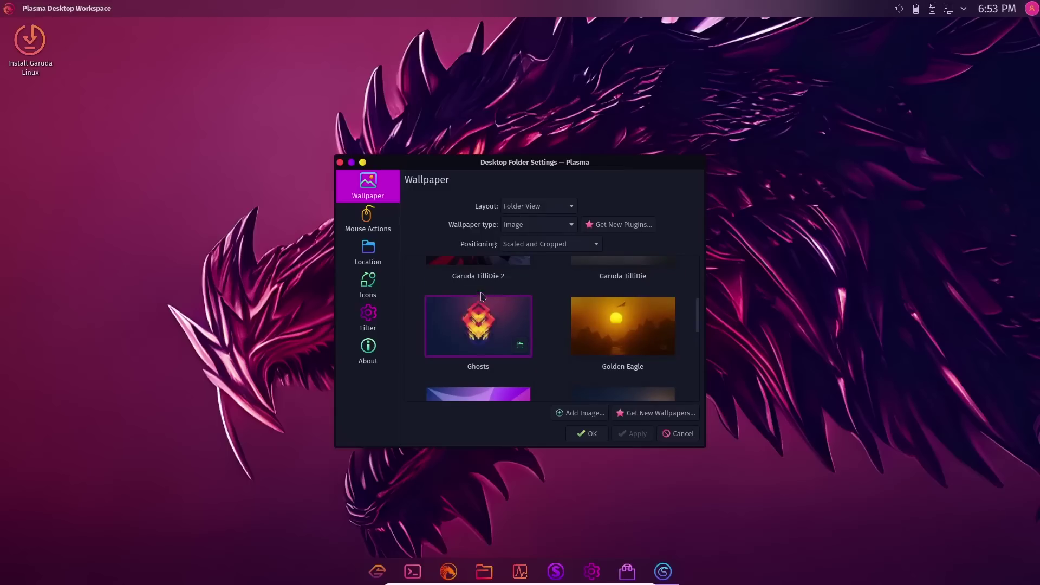
scroll(538, 294, "down", 3)
scroll(538, 294, "down", 10)
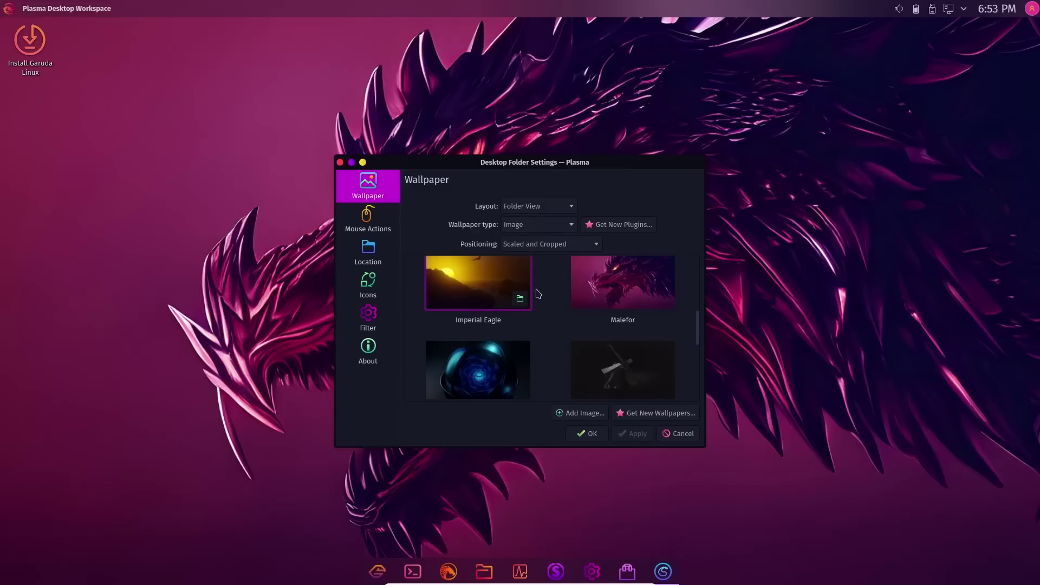
scroll(538, 294, "down", 10)
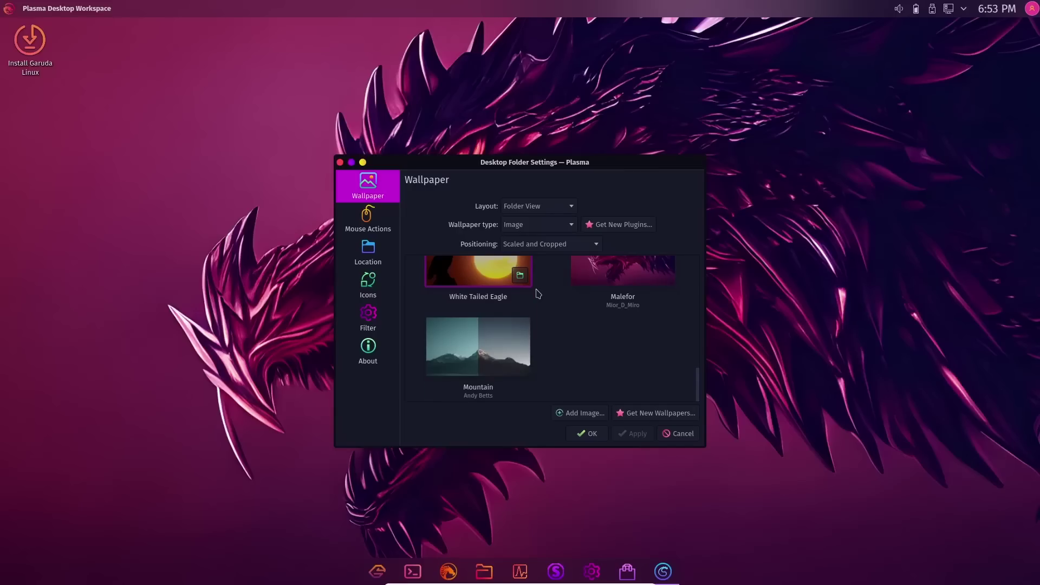
scroll(538, 295, "up", 10)
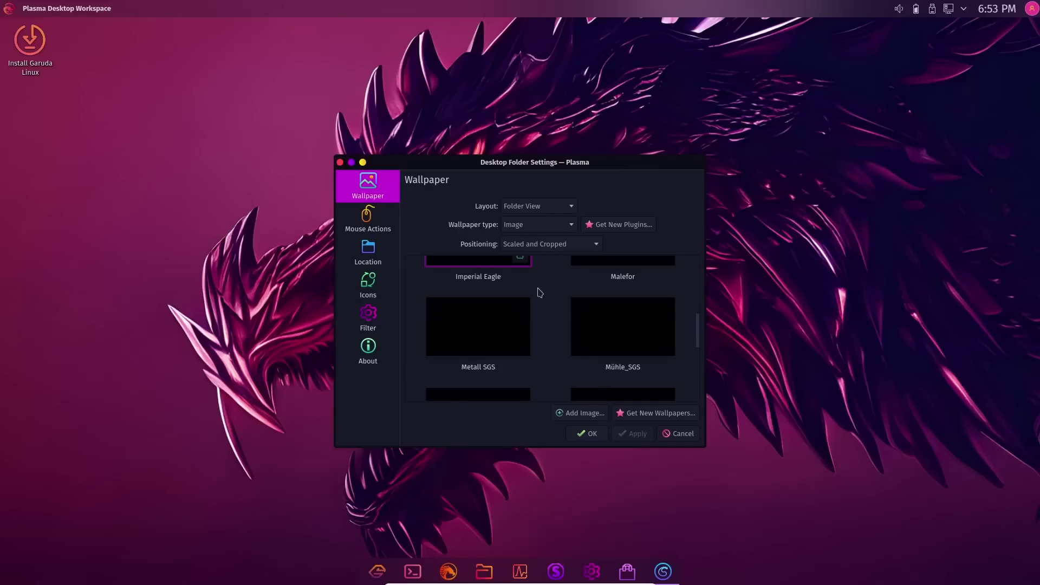
scroll(540, 292, "up", 10)
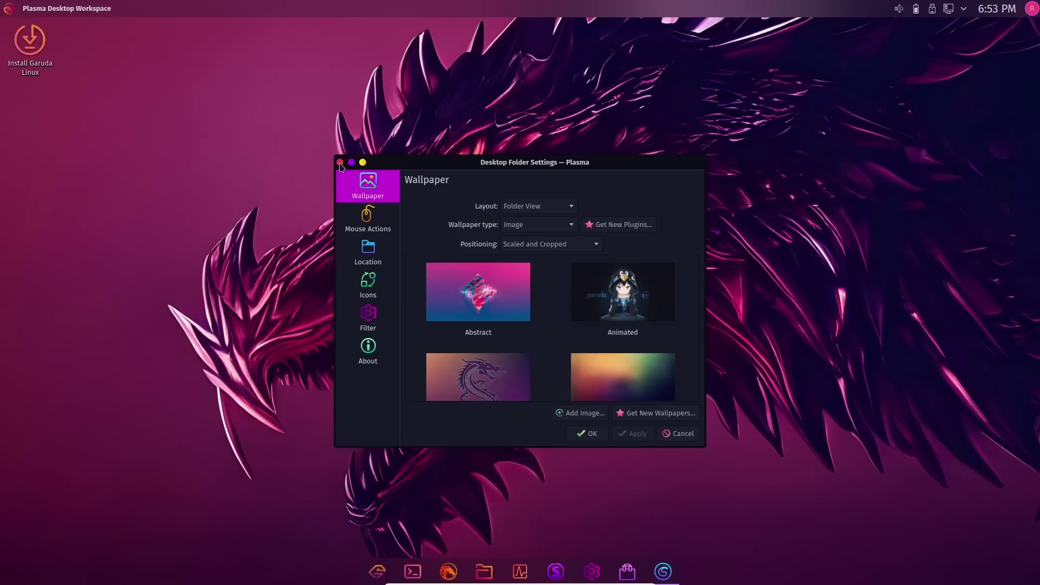
left_click(339, 163)
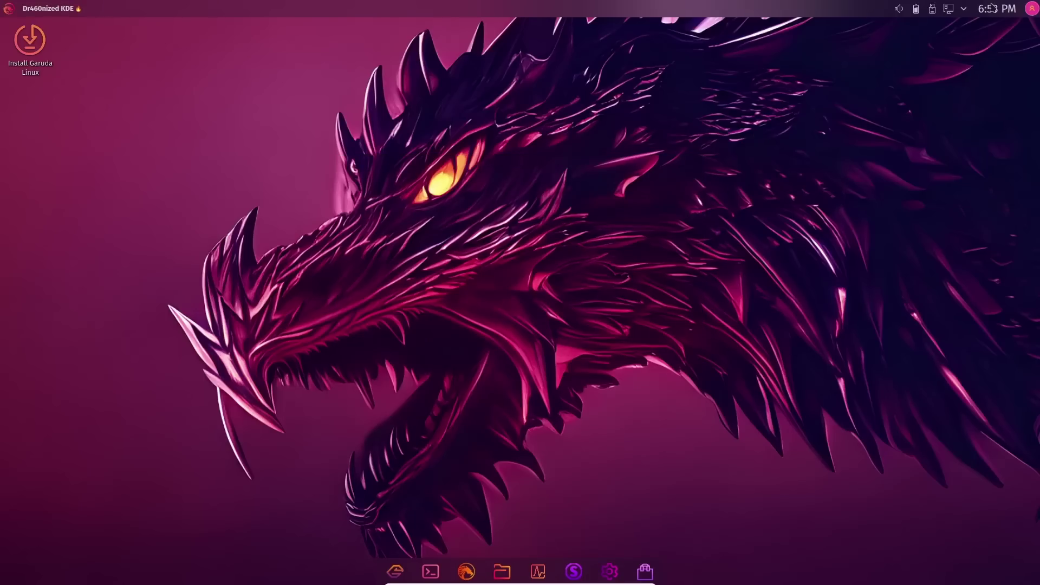
left_click(963, 11)
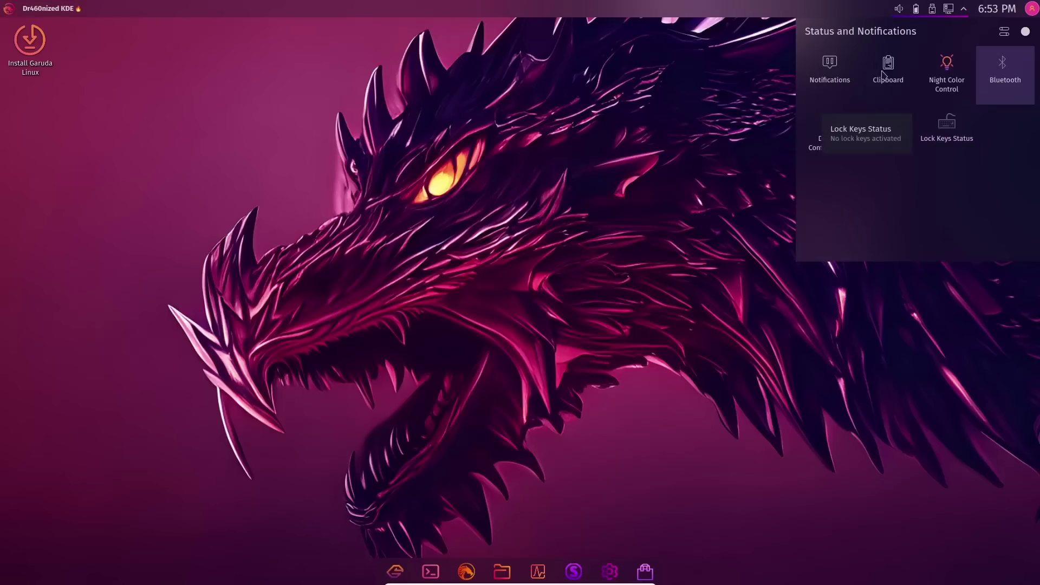
left_click(581, 139)
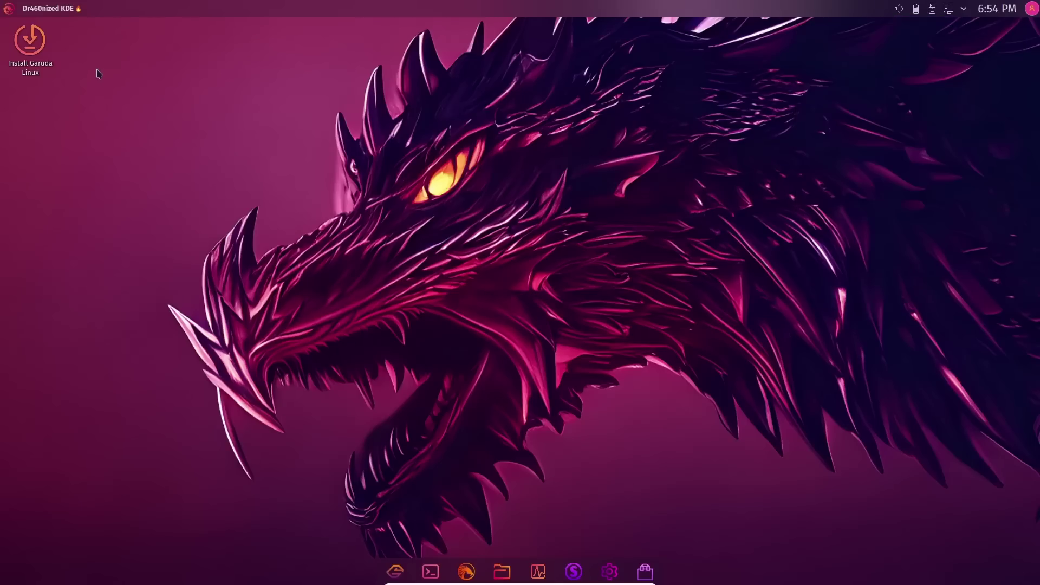
left_click(9, 10)
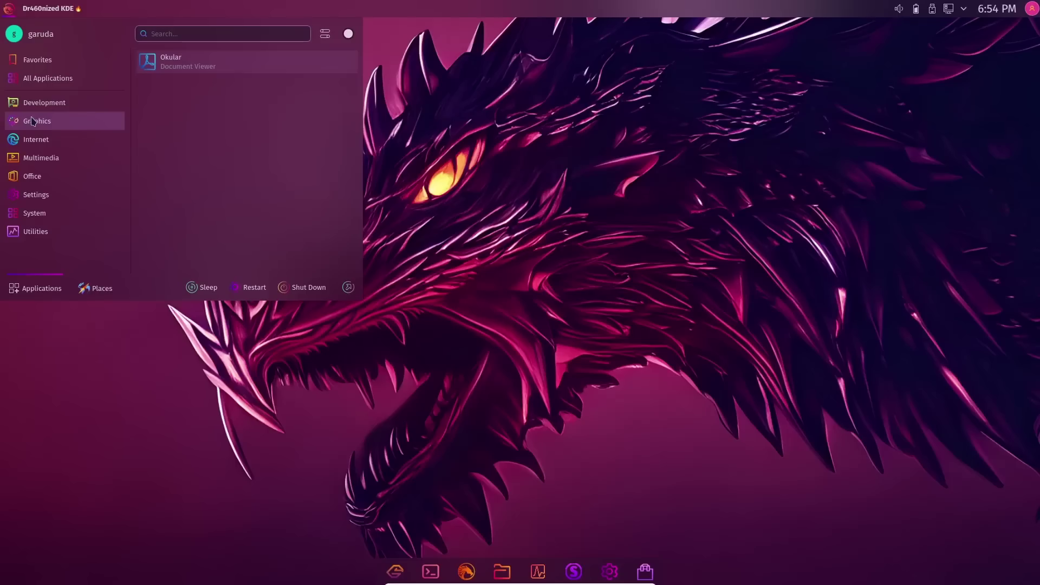
left_click(745, 196)
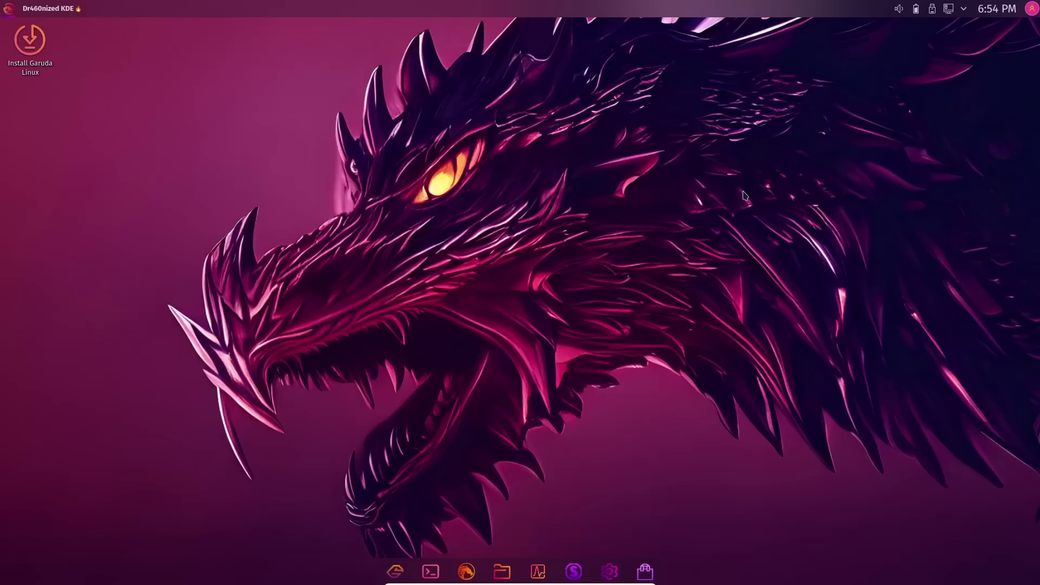
Launch FireDragon from the dock, maximize it, and close the Dark Reader help tab
left_click(469, 573)
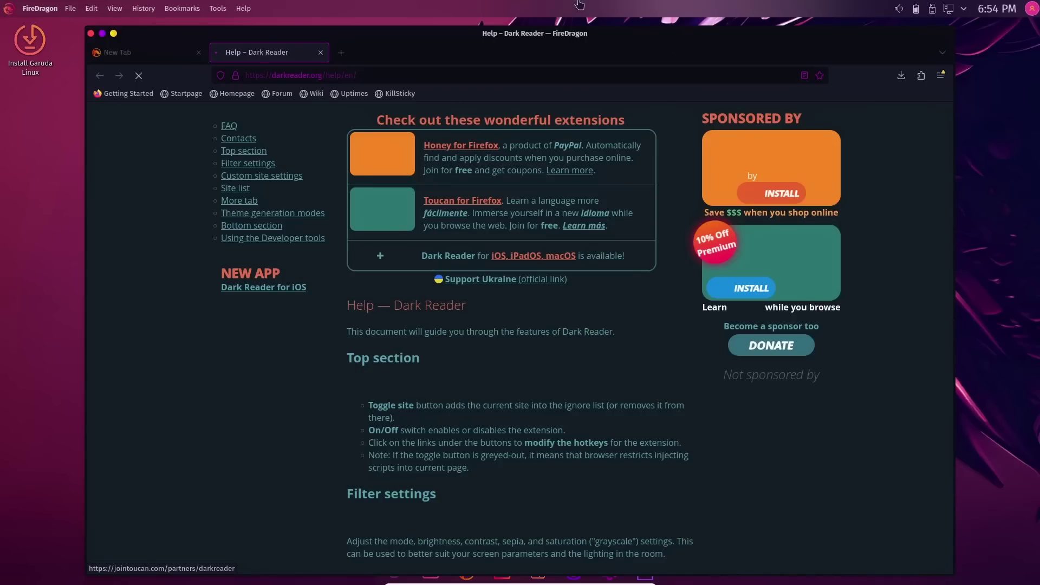
left_click(102, 34)
left_click(234, 29)
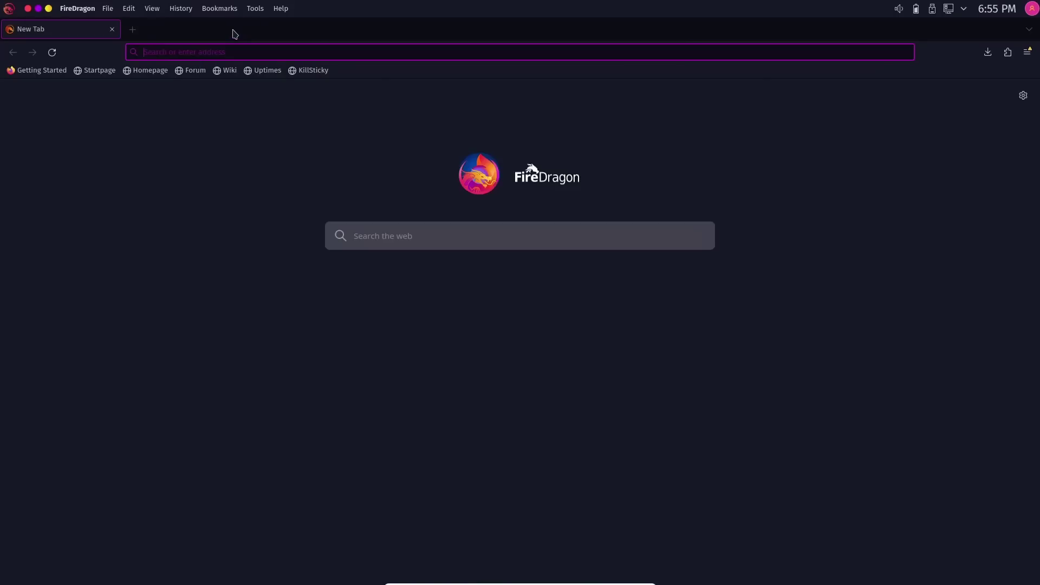
Search for 'ebuzz centrall' in the start page's SearXNG search box
left_click(390, 240)
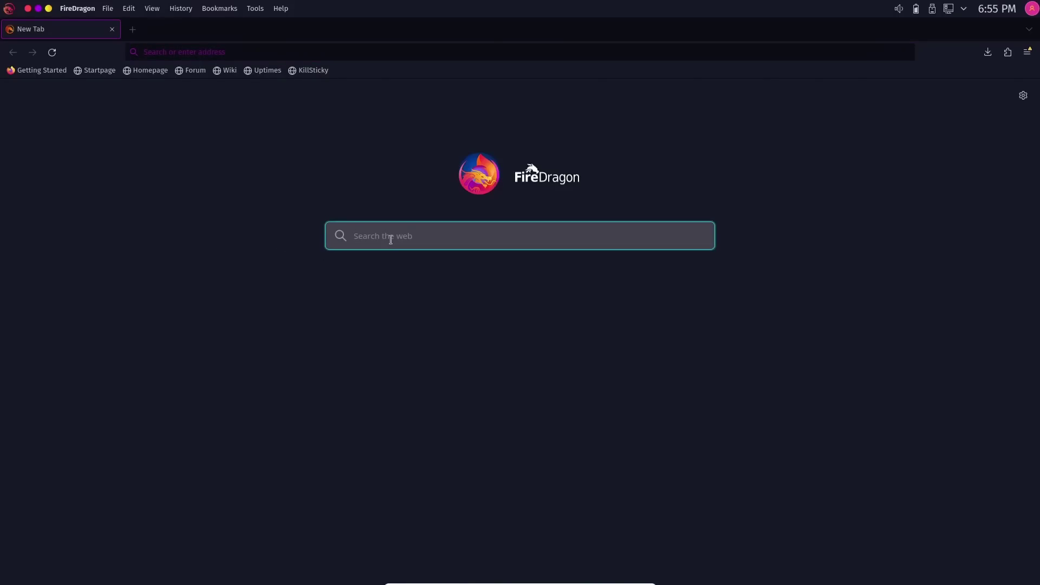
type("ebuzz centrall")
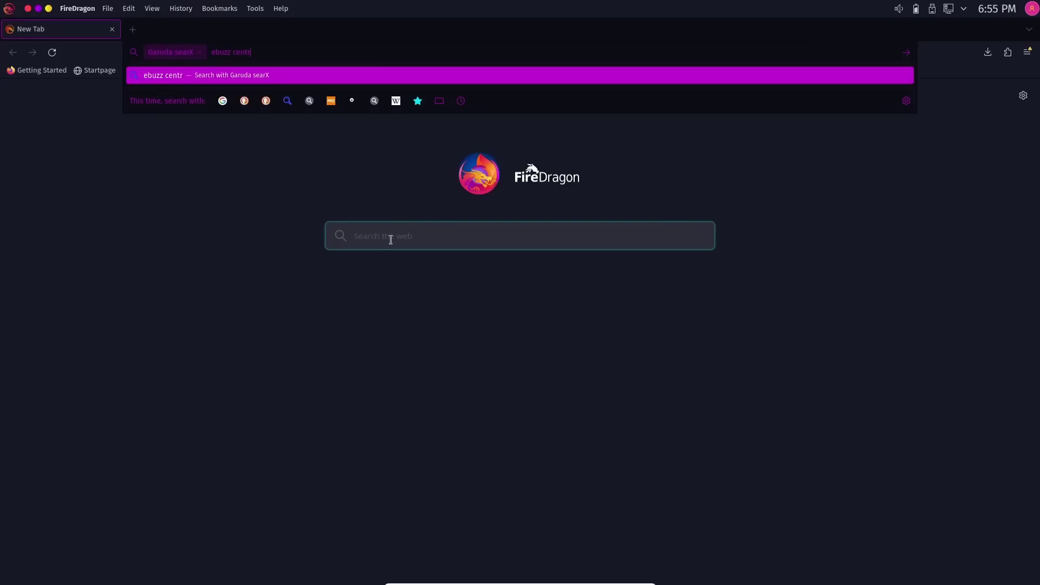
key("Return")
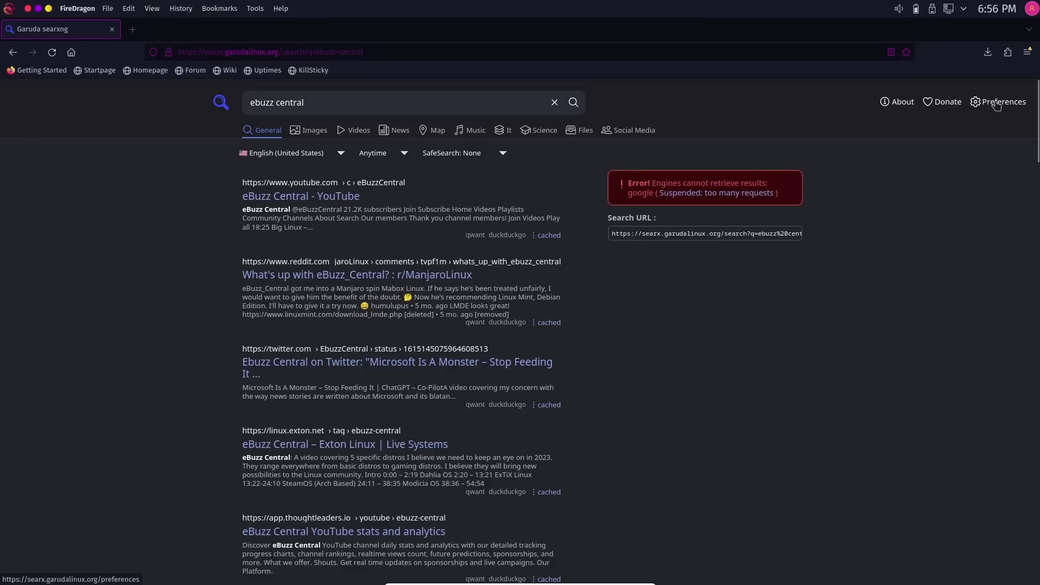
In SearXNG Preferences' Engines list, switch off bing and google and save
left_click(997, 103)
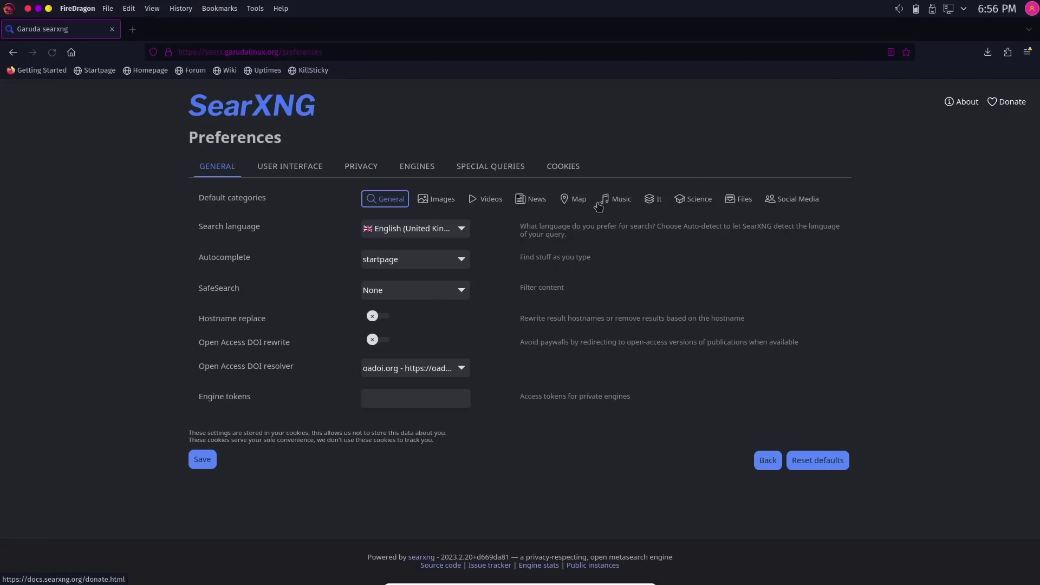
left_click(413, 169)
scroll(372, 218, "down", 2)
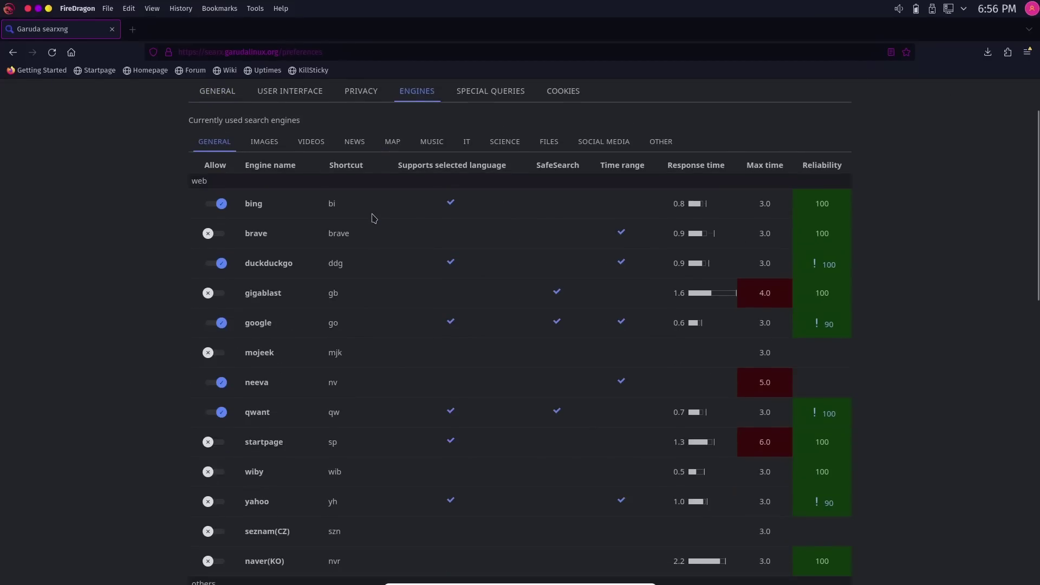
scroll(373, 217, "down", 2)
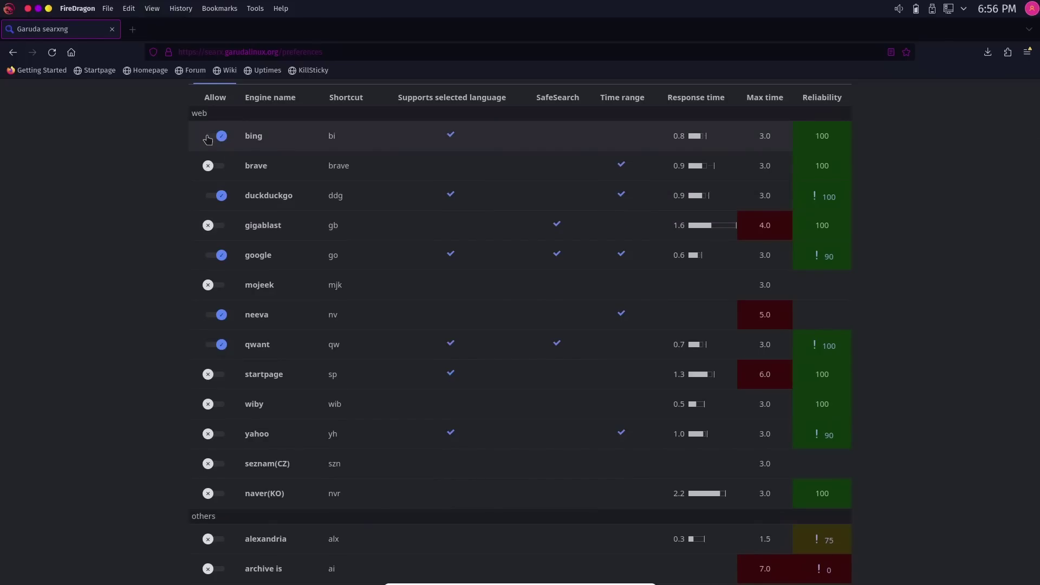
left_click(208, 137)
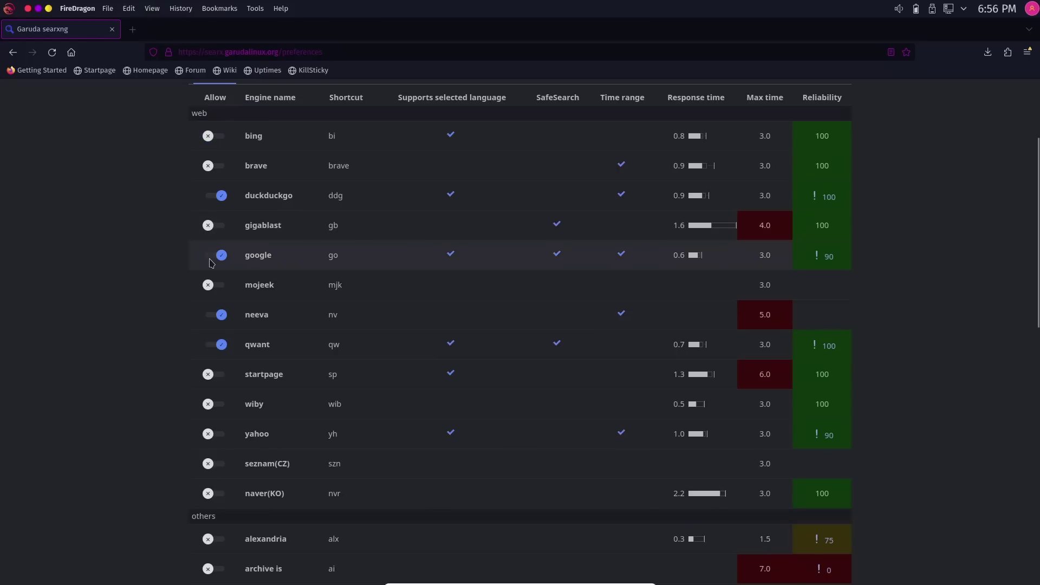
left_click(219, 256)
mouse_move(257, 346)
mouse_move(271, 374)
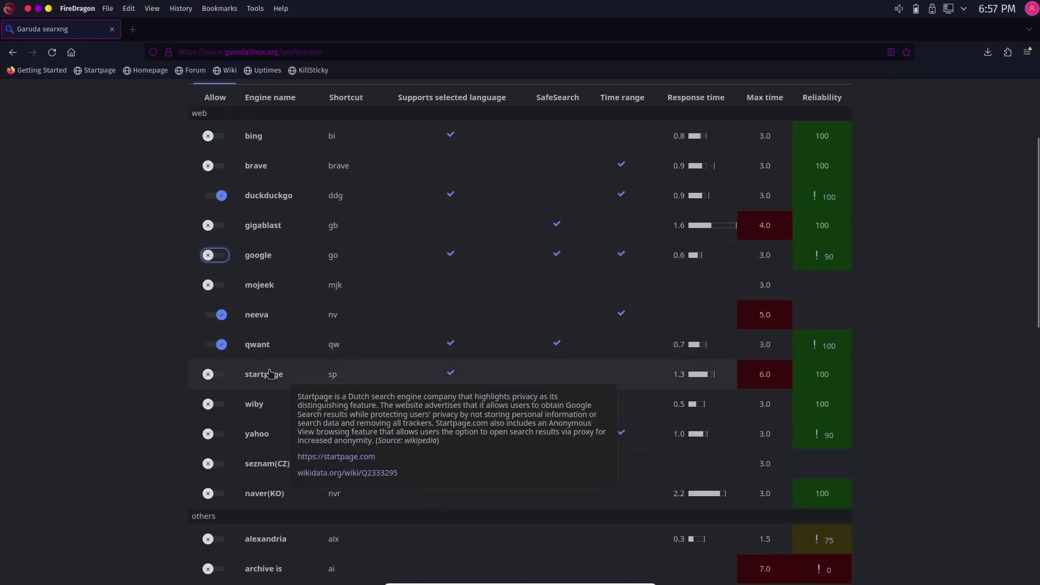
scroll(260, 357, "down", 10)
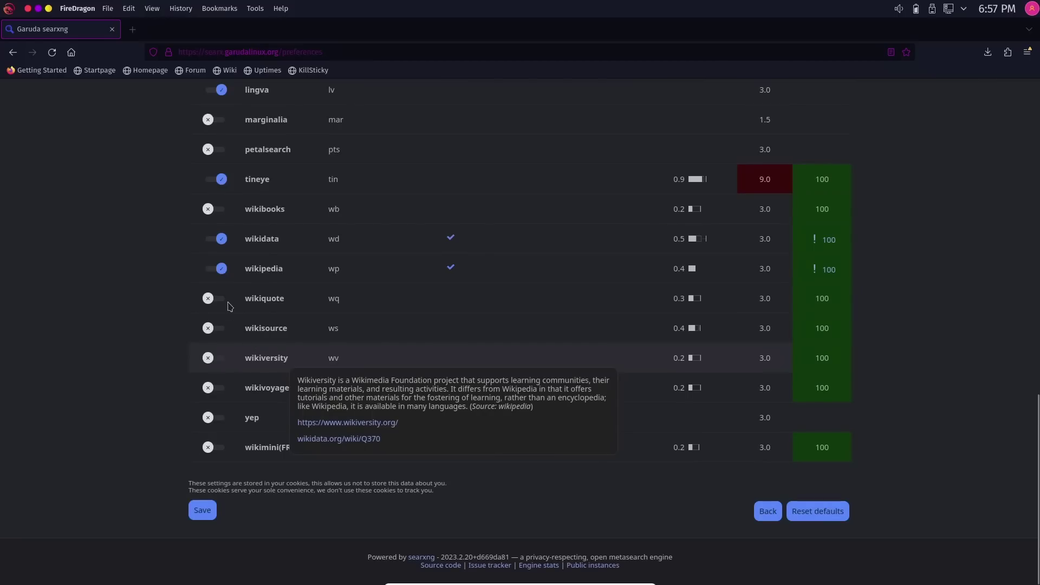
left_click(203, 511)
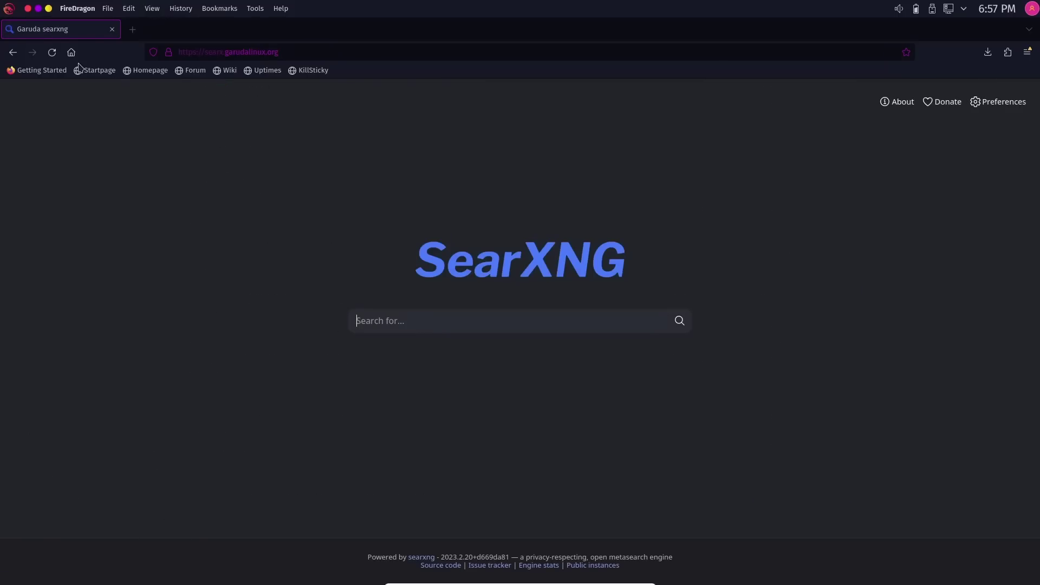
Rerun the 'ebuzz central' search from the start page and view its Images results
left_click(72, 52)
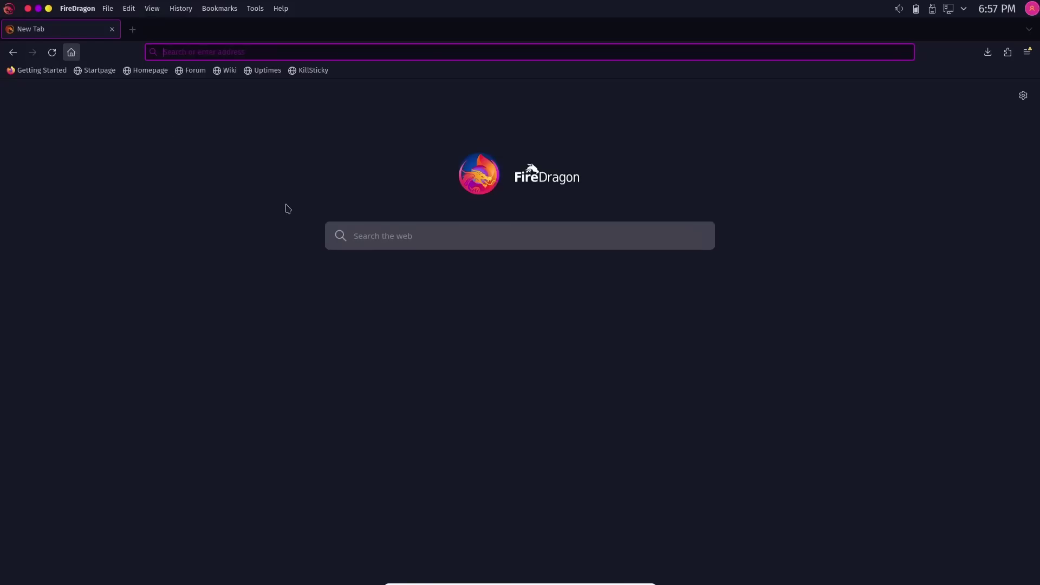
left_click(412, 249)
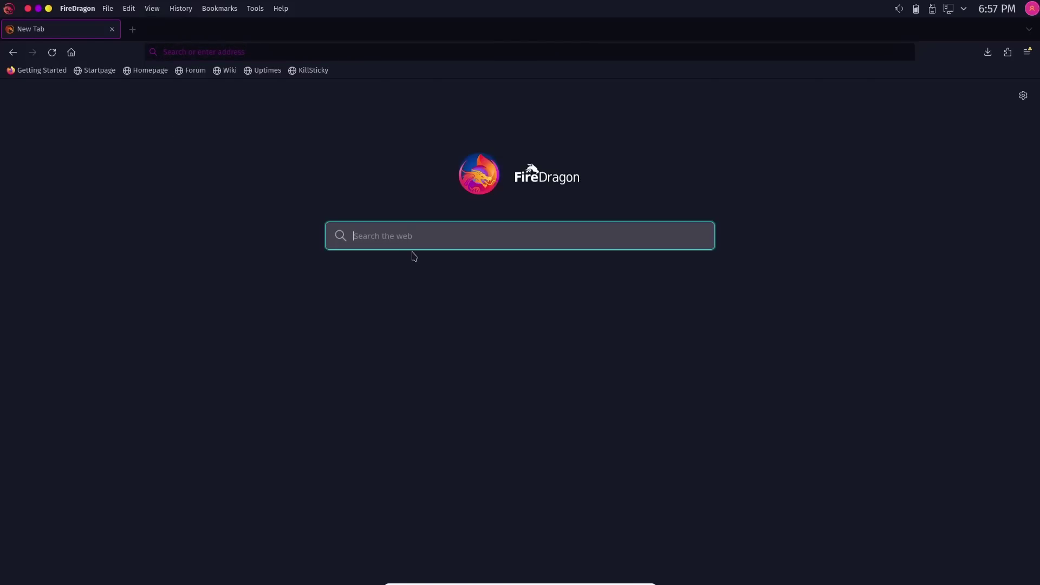
type("ebuzz centra")
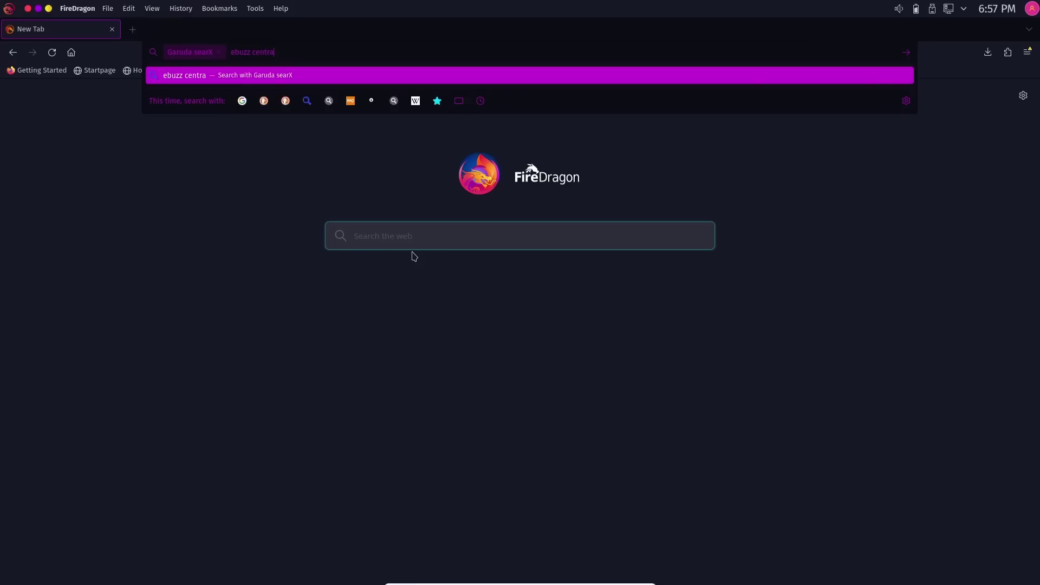
type("l")
key("Return")
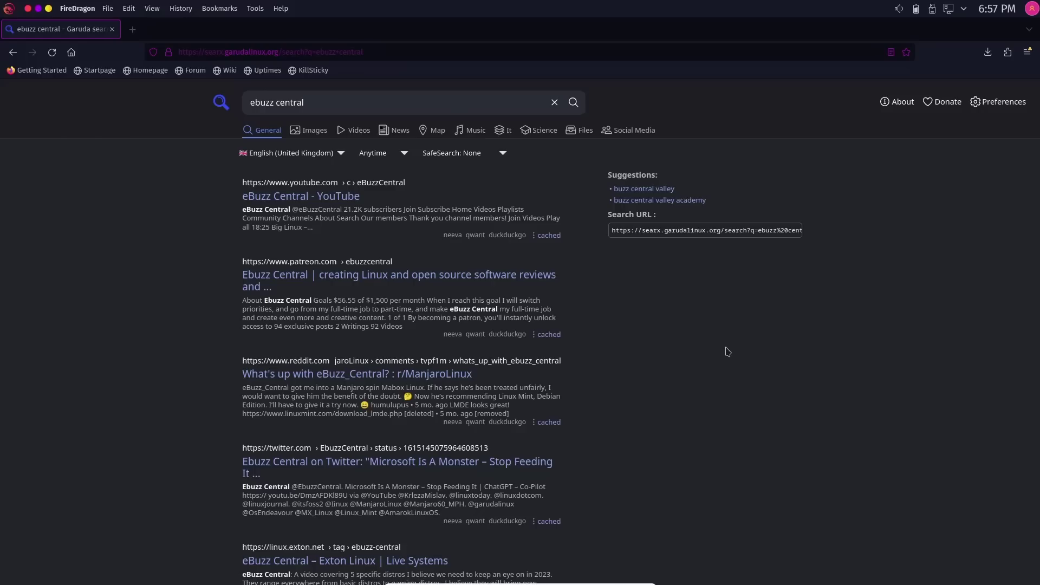
left_click(305, 133)
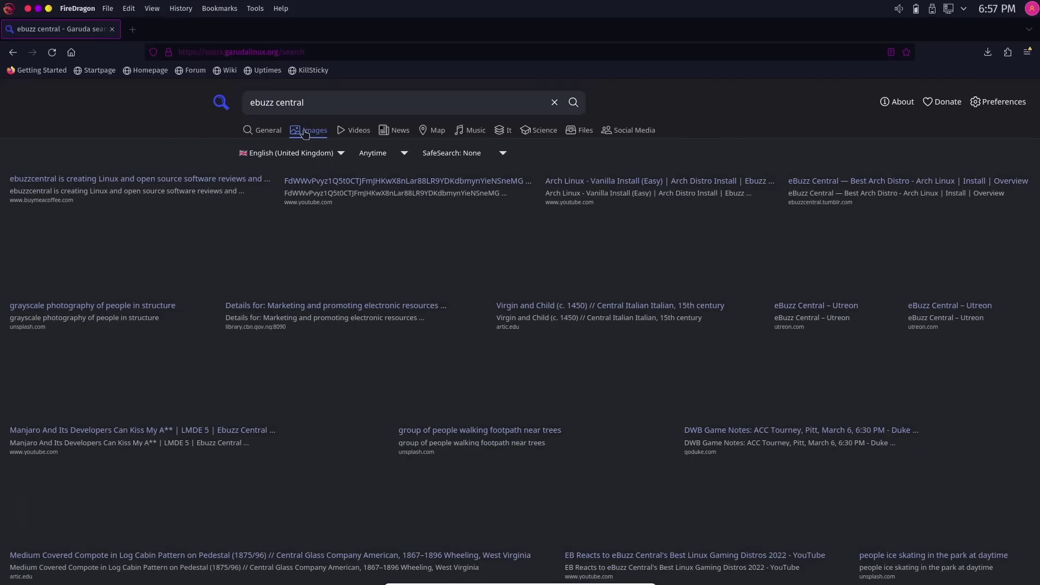
Set SearXNG's Image proxy privacy preference to Disabled and save the preferences
key("alt+Left")
left_click(998, 105)
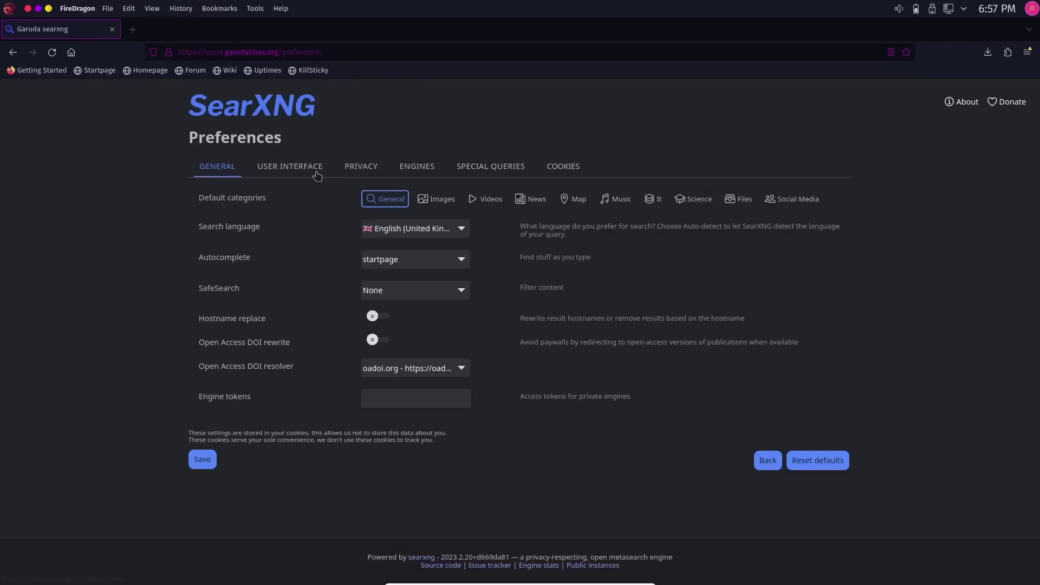
left_click(307, 168)
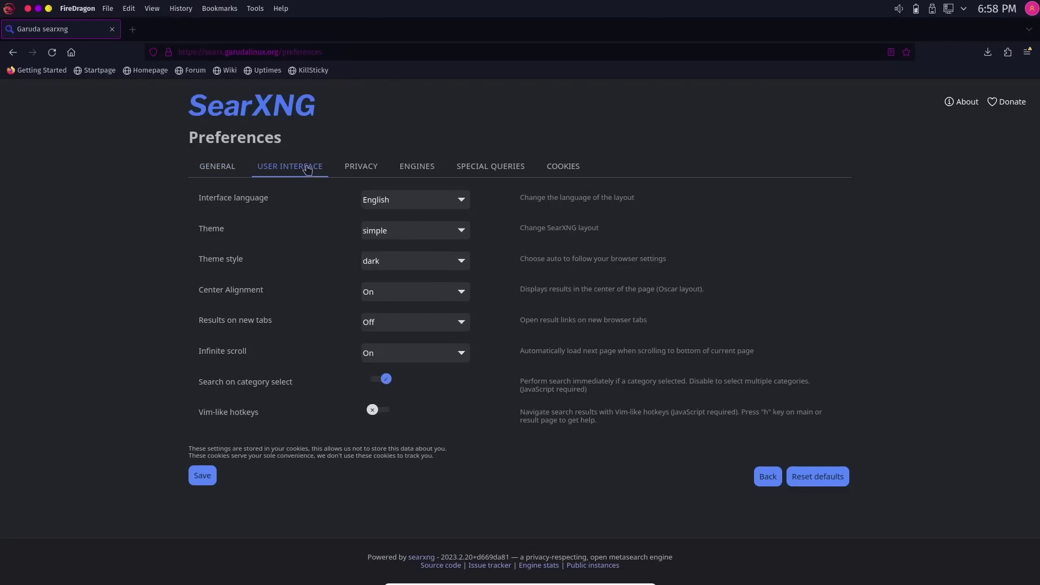
left_click(359, 168)
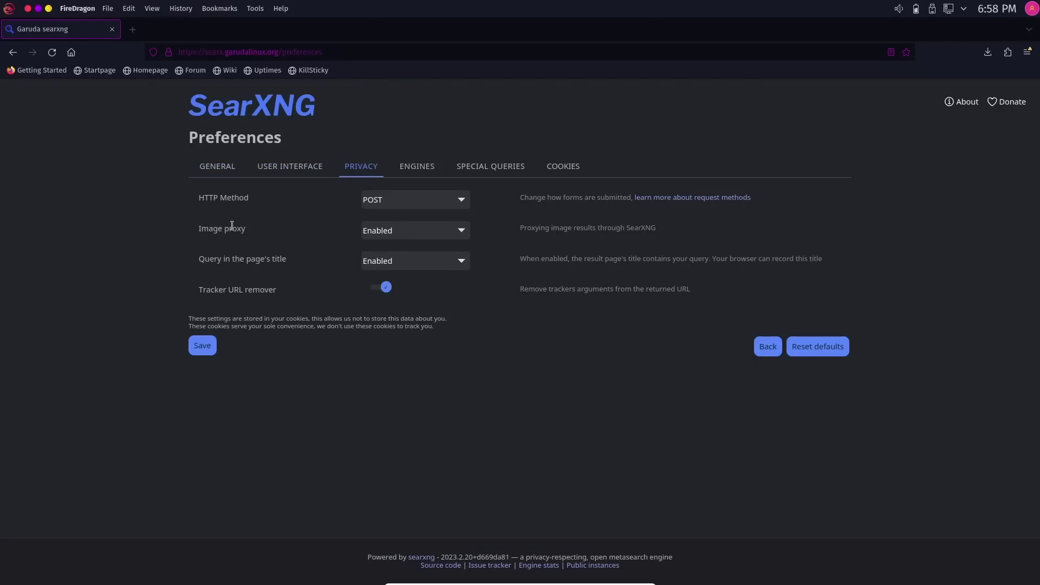
left_click(406, 232)
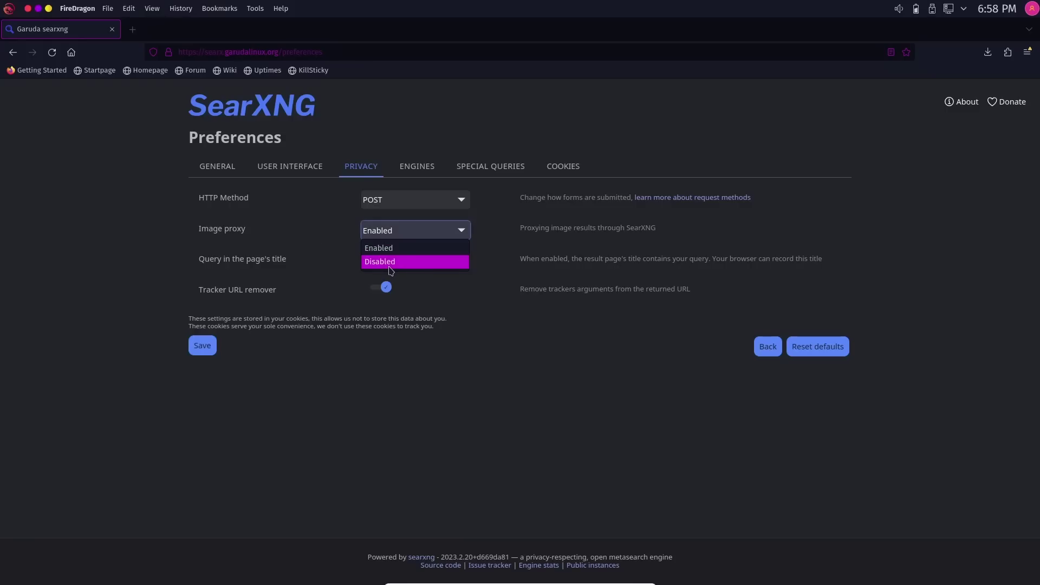
left_click(388, 265)
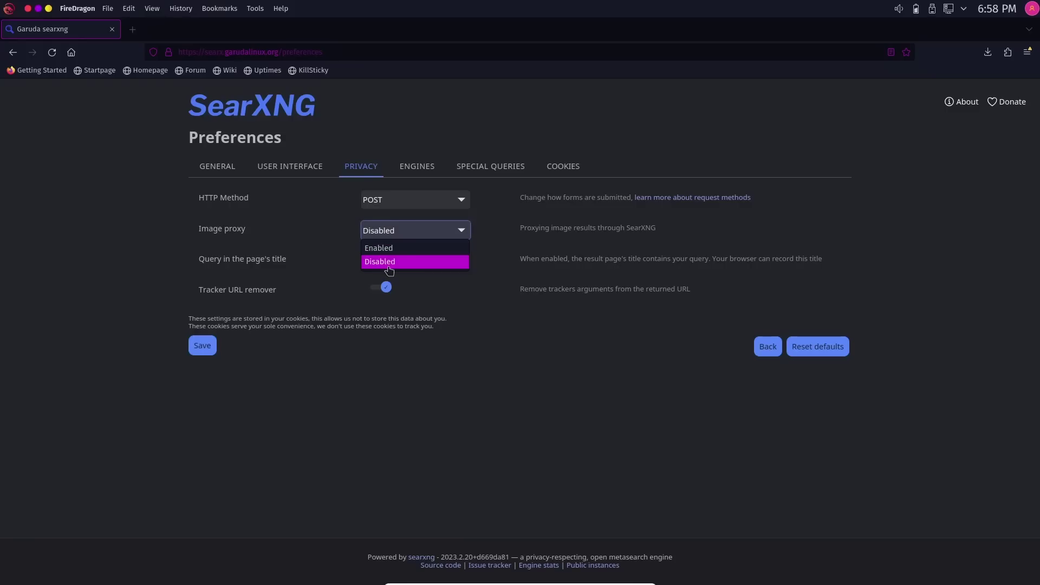
left_click(203, 346)
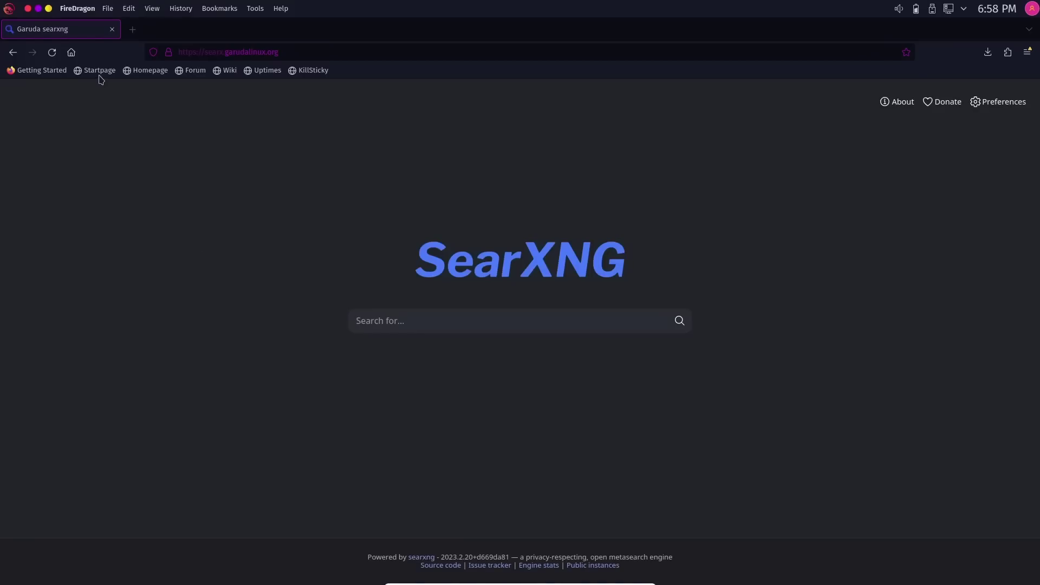
Search SearXNG for 'ebuzz central' again from the browser's home page
left_click(72, 54)
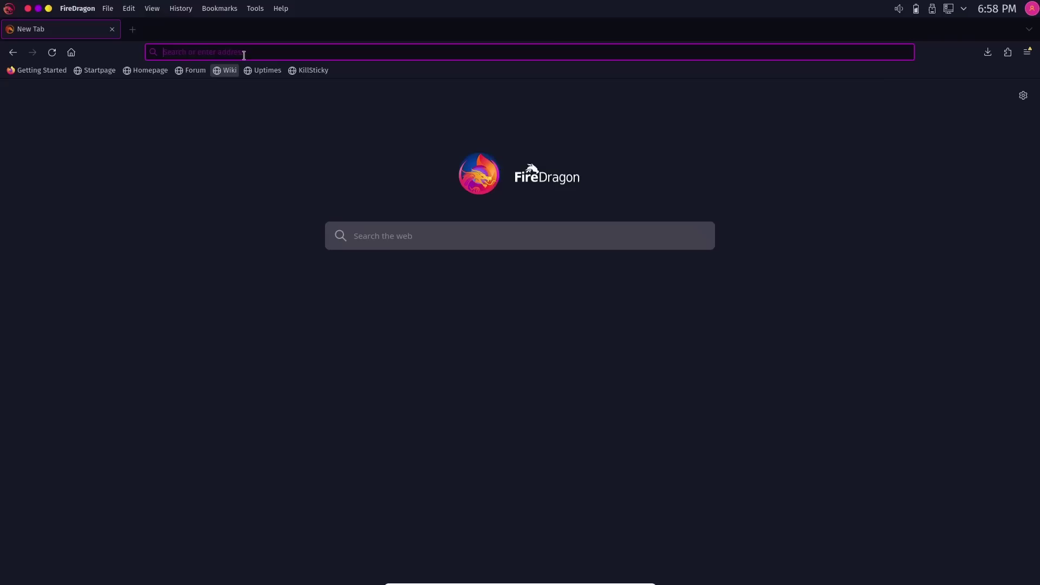
type("ebuzz centra")
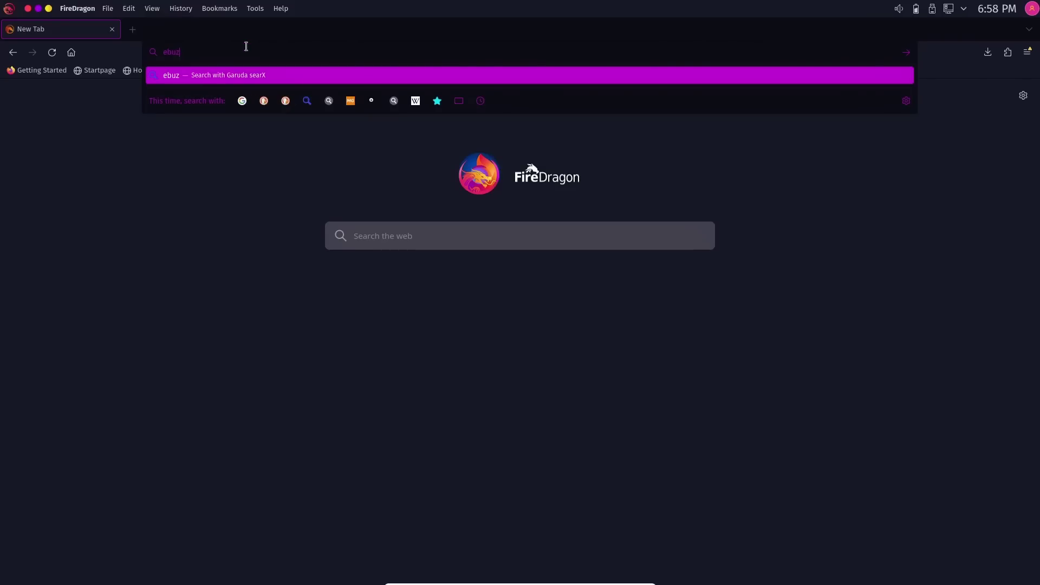
type("l")
key("Return")
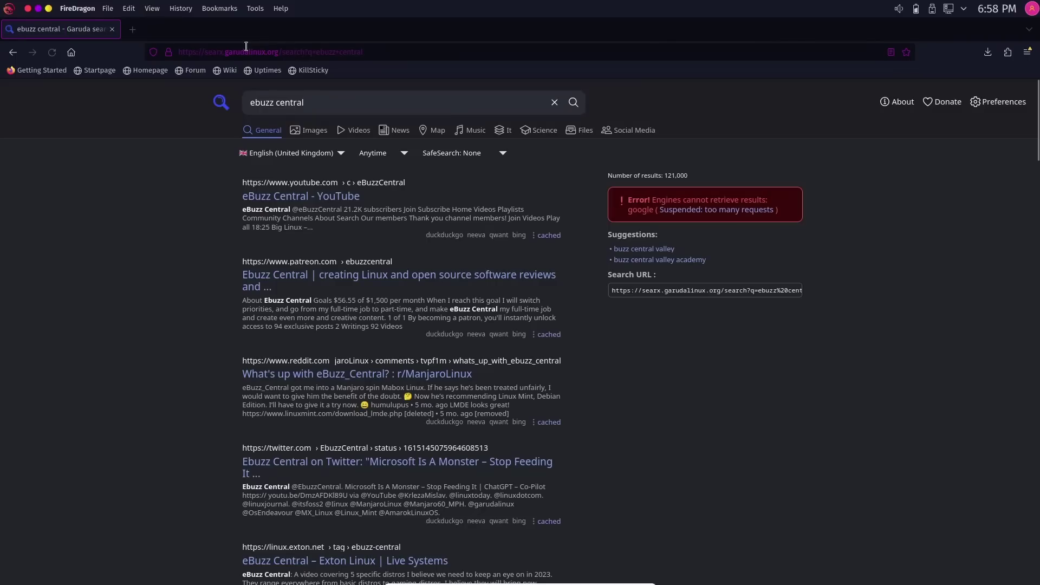
Browse the ebuzz central image results, now with thumbnails, then return to the general results
left_click(313, 130)
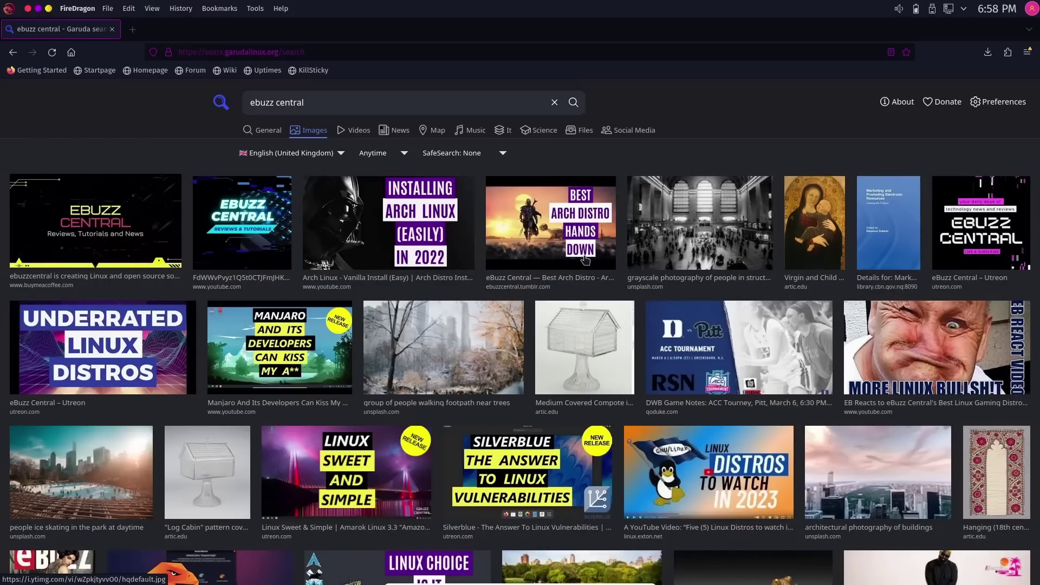
scroll(587, 327, "down", 8)
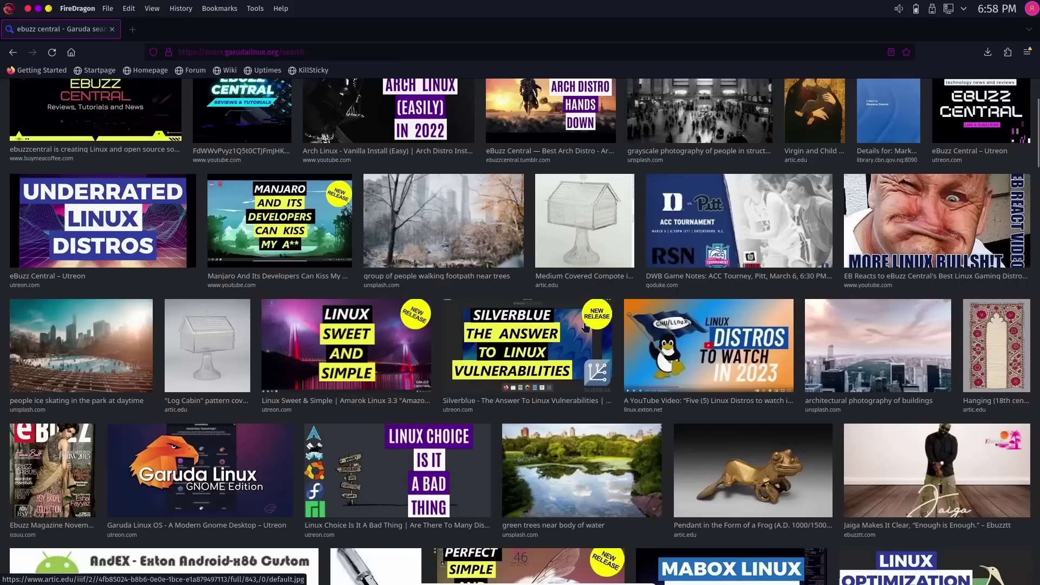
scroll(585, 327, "down", 3)
scroll(587, 328, "up", 10)
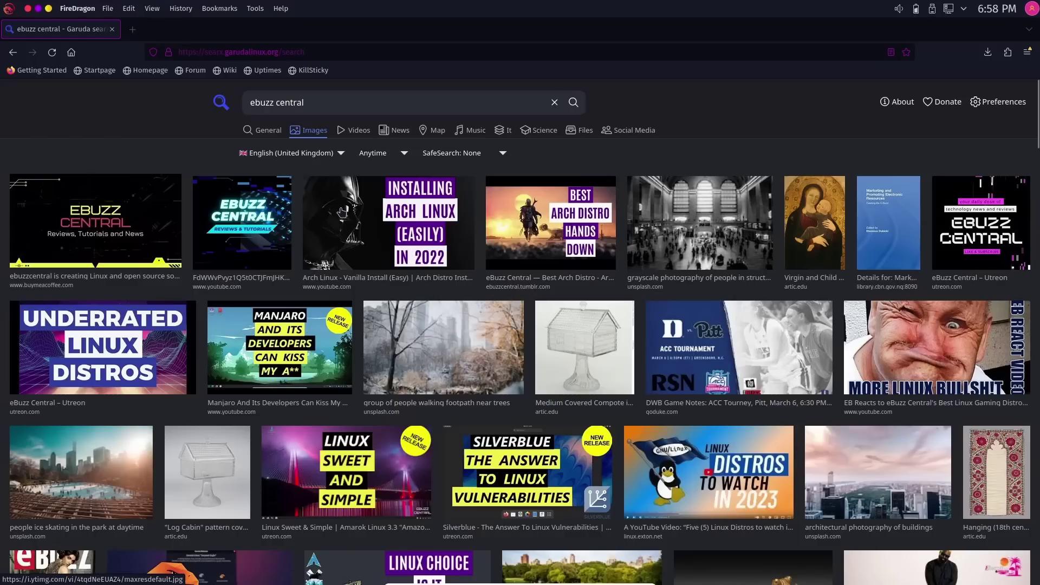
left_click(9, 53)
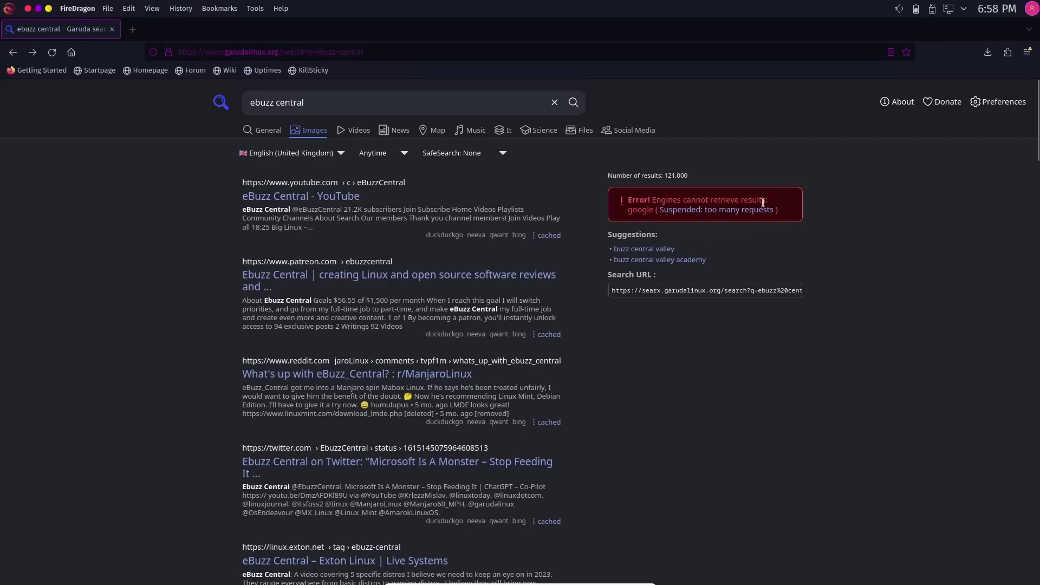
Disable the google engine in SearXNG's engine preferences and save the change
left_click(999, 104)
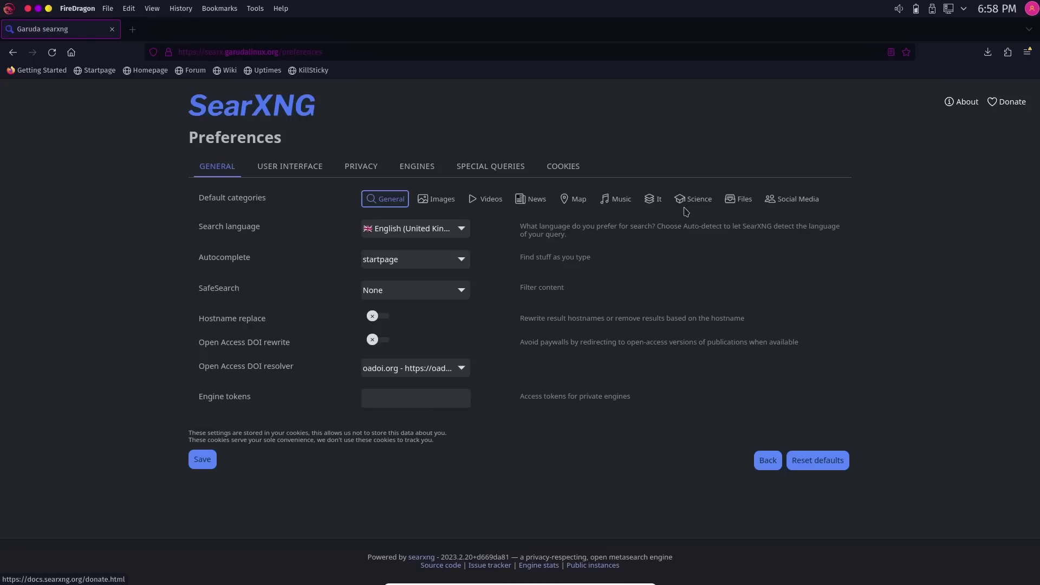
left_click(409, 168)
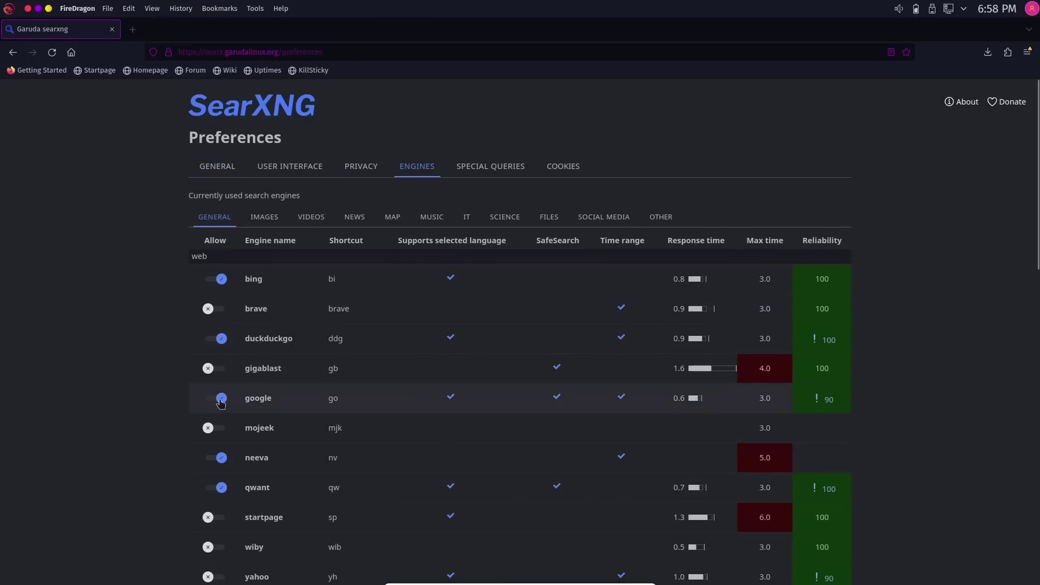
scroll(316, 359, "down", 10)
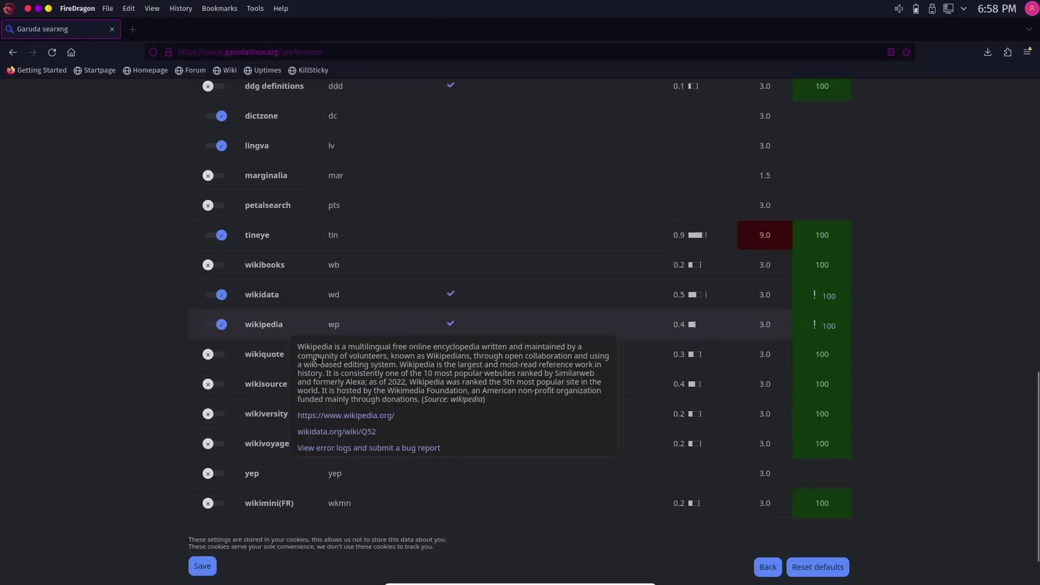
scroll(317, 360, "down", 2)
left_click(203, 512)
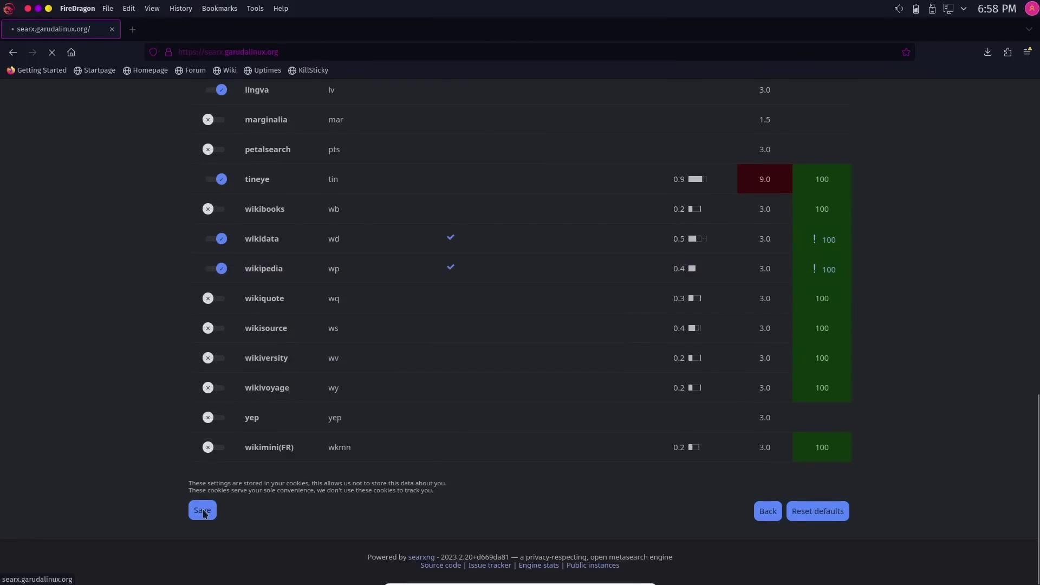
Search 'ebuzz central' from the home page, getting duckduckgo, neeva, qwant and bing results with no error
left_click(72, 52)
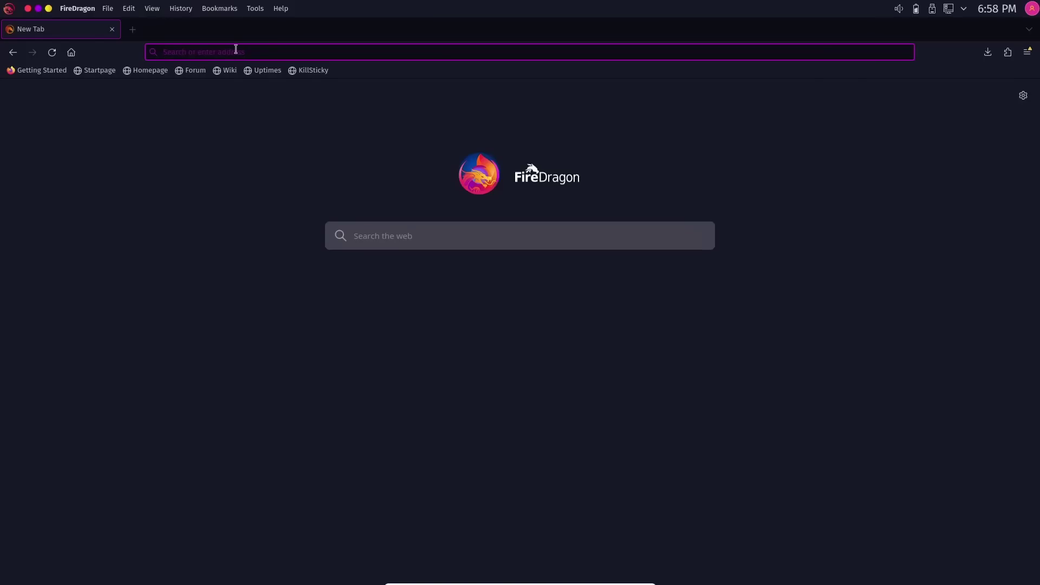
type("ebuzz central")
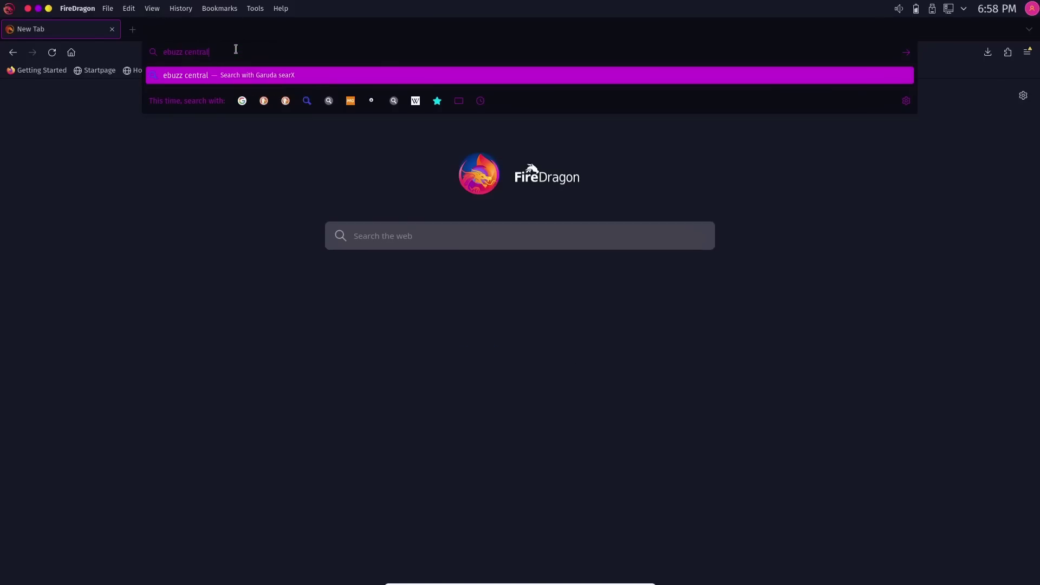
key("Return")
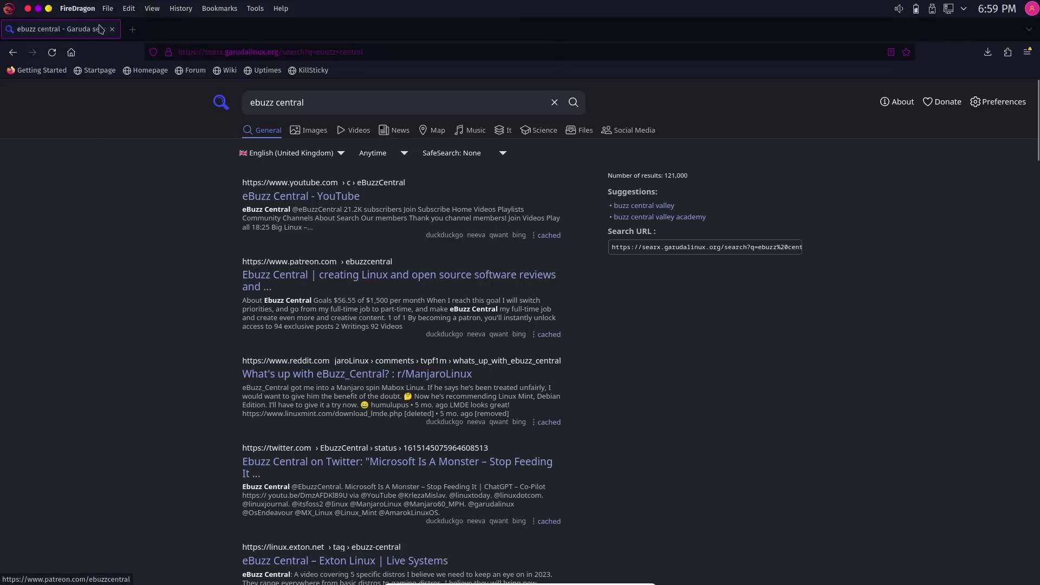
Close the FireDragon window to reveal the dragon-wallpaper desktop
left_click(28, 10)
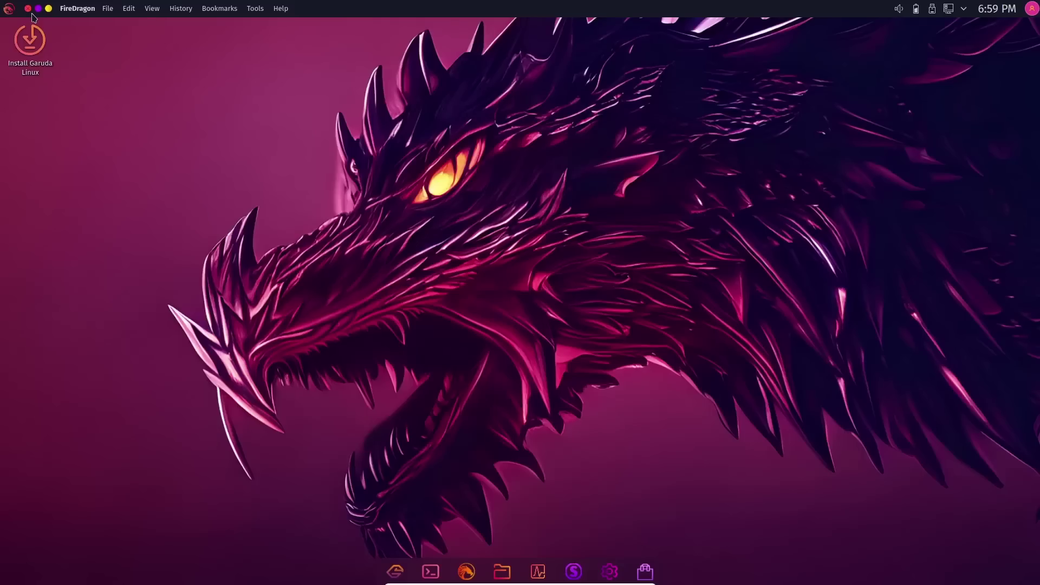